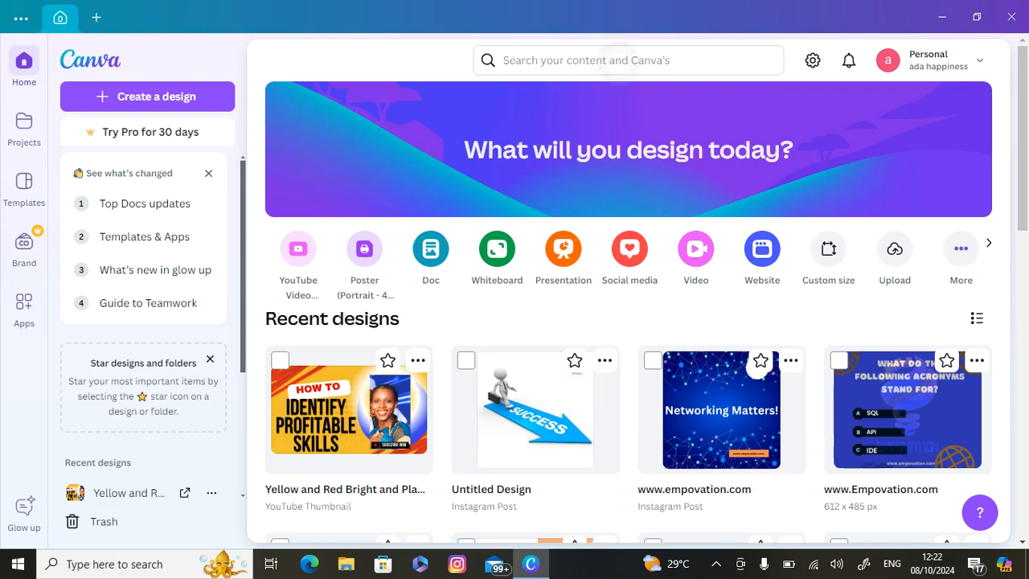
left_click(537, 58)
type("\\\\\\\\\\\\\\\\\\\\\\\\\\\\\\\\\\\\\\\\\\\\\\\\\\\\\\\\\\\\\\\\\\\\\\\\\\\\\\\\\\\\\\\\\\\\\\\\\\\\\\\\\\\\\\\\\\\\\\\\\\\\\\\\")
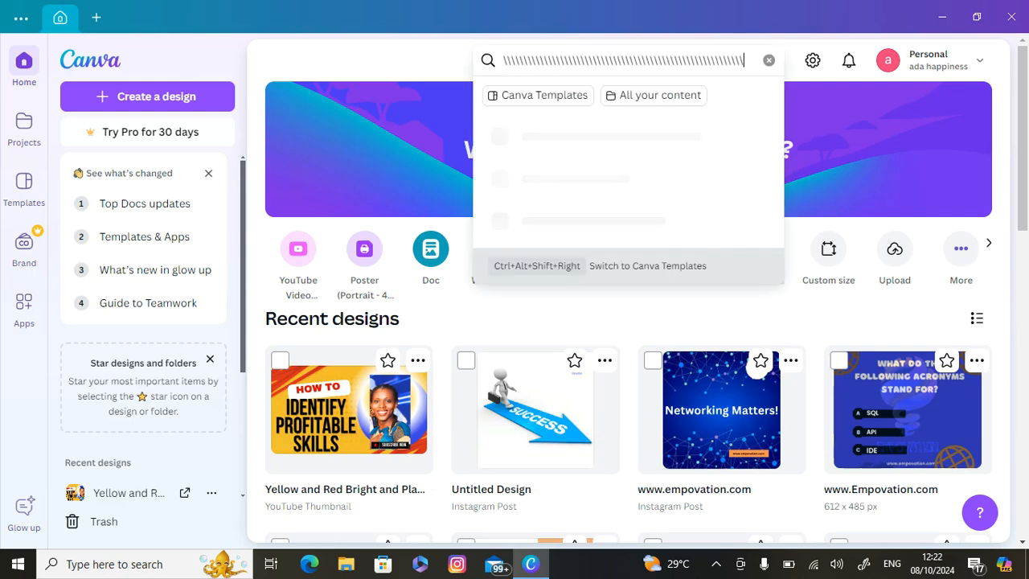
key("BackSpace")
key("BackSpace")
key("BackSpace")
key("BackSpace")
key("BackSpace")
key("BackSpace")
key("BackSpace")
key("BackSpace")
key("BackSpace")
key("BackSpace")
key("BackSpace")
key("BackSpace")
key("BackSpace")
key("BackSpace")
key("BackSpace")
key("BackSpace")
key("BackSpace")
key("BackSpace")
key("BackSpace")
key("BackSpace")
key("BackSpace")
key("BackSpace")
key("BackSpace")
key("BackSpace")
key("BackSpace")
key("BackSpace")
key("BackSpace")
key("BackSpace")
key("BackSpace")
key("BackSpace")
key("BackSpace")
key("BackSpace")
key("BackSpace")
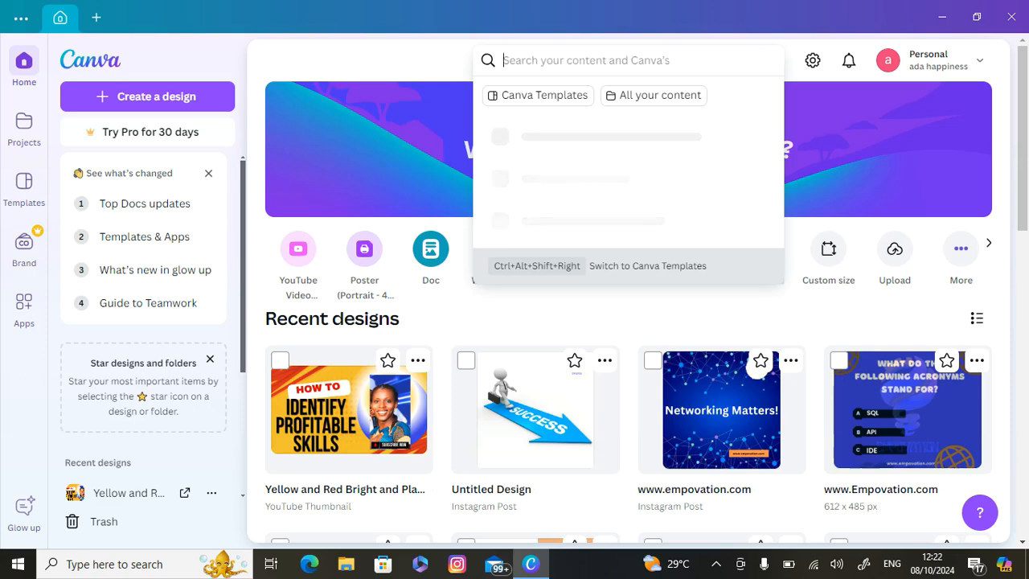
Search for "instagram" to bring up the Instagram post templates
type("\\")
type("nst")
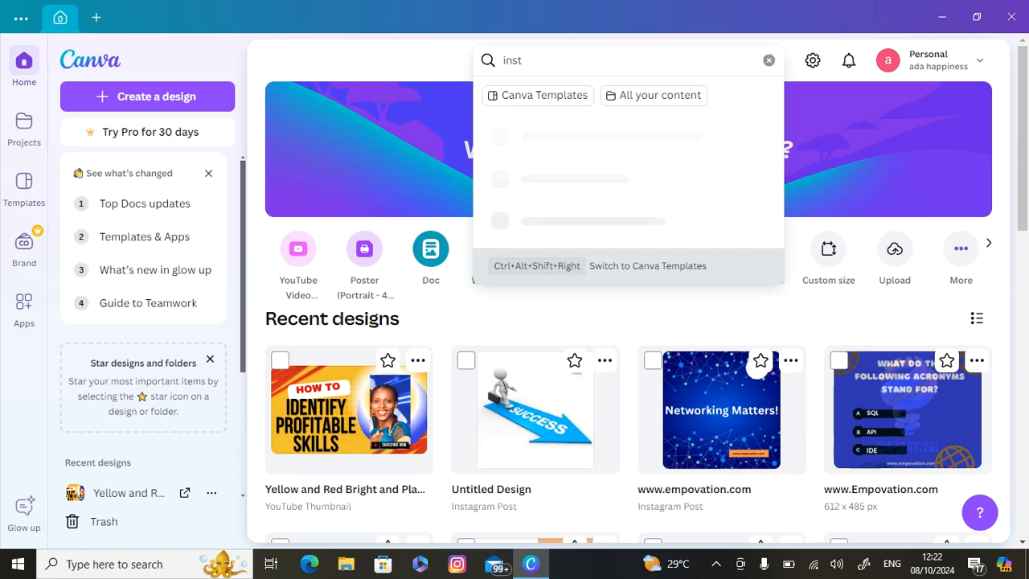
type("agr")
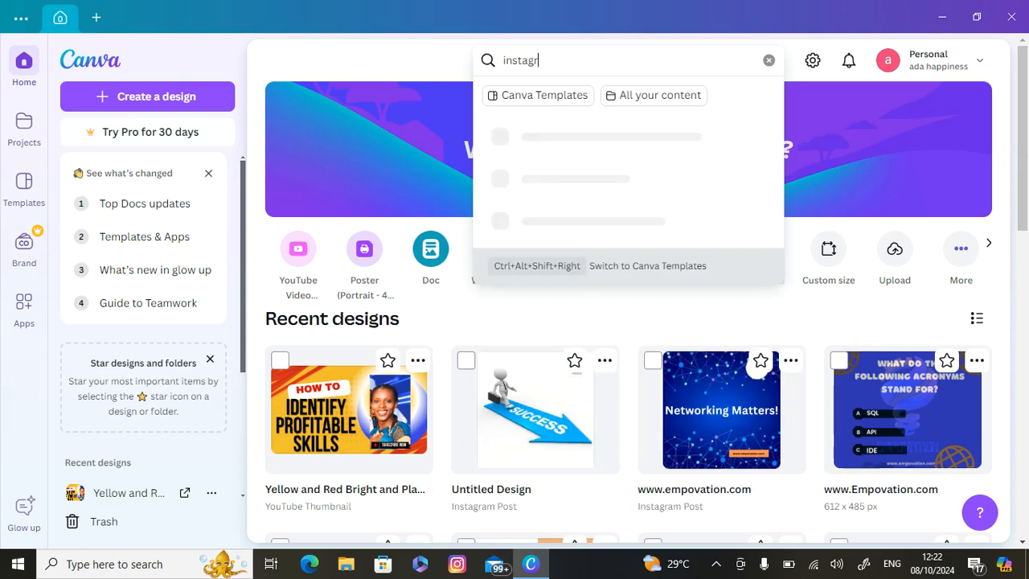
type("am")
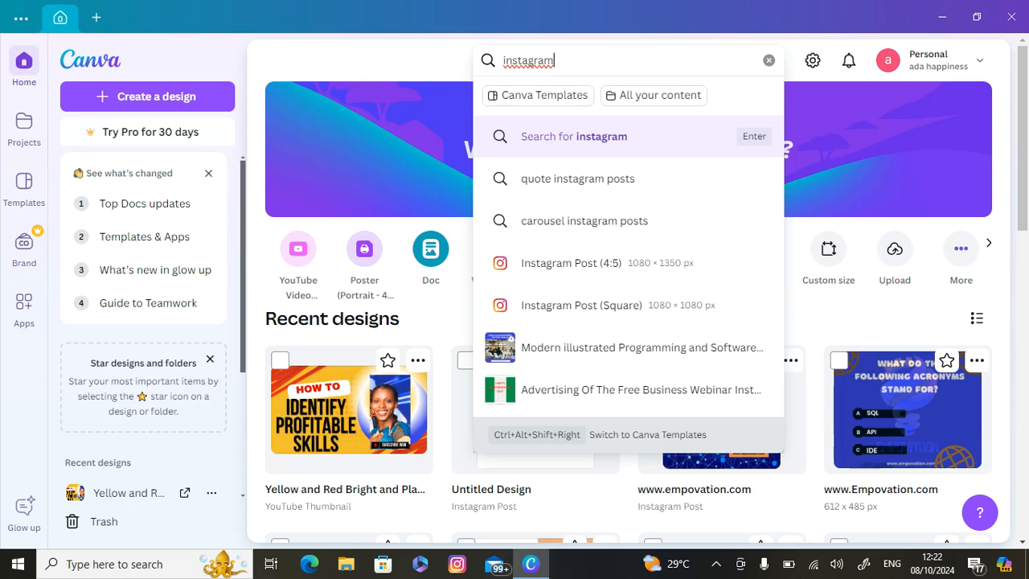
key("Return")
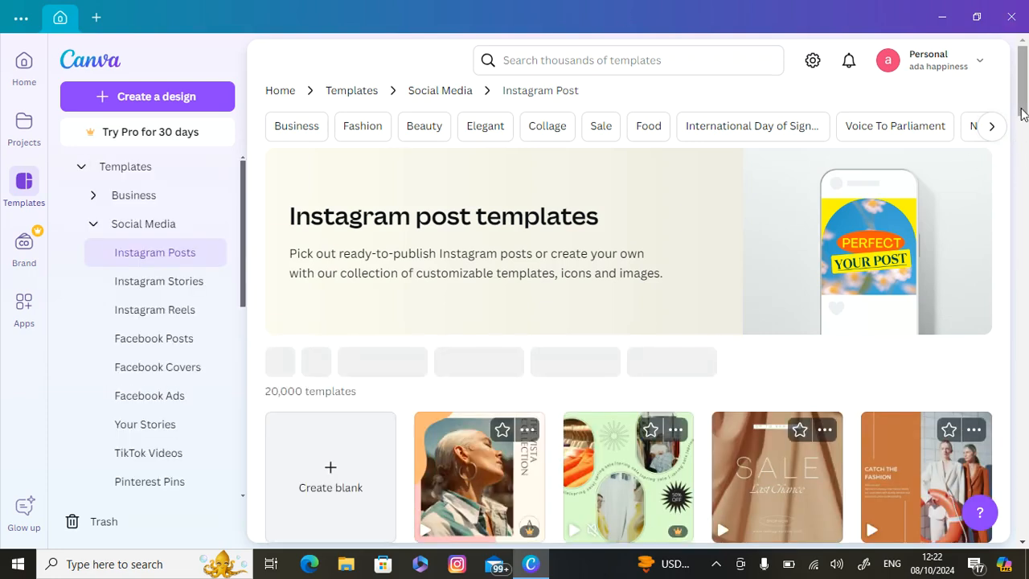
Open the blue "Creative Marketing Agency" Instagram post template for editing
left_click_drag(1021, 116, 1024, 64)
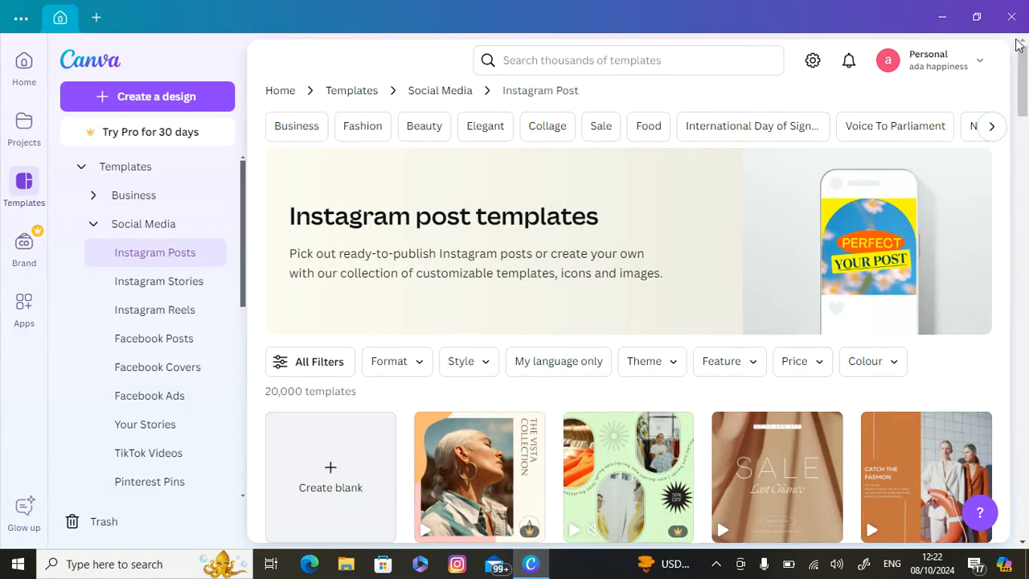
left_click_drag(1023, 70, 1015, 186)
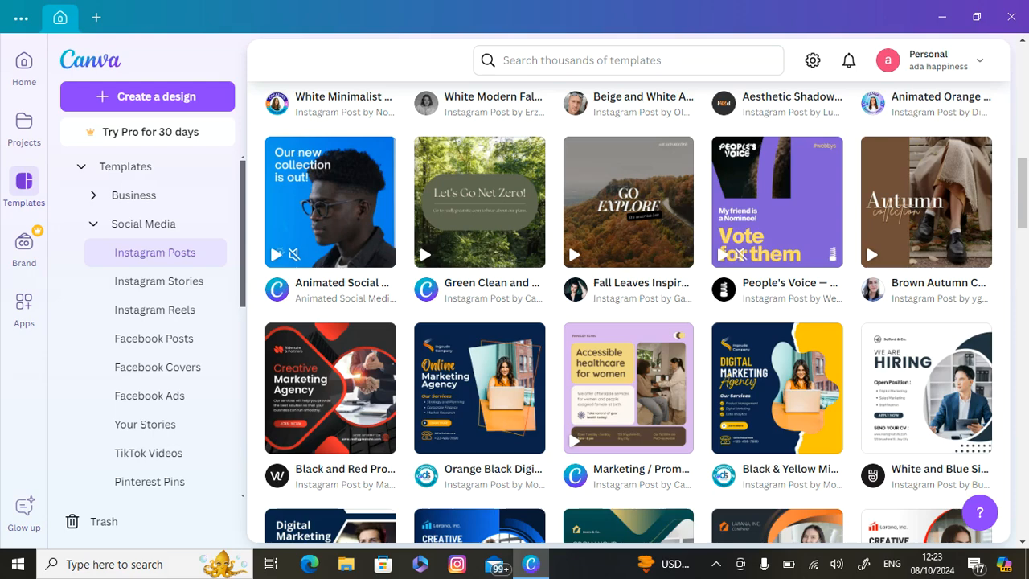
scroll(627, 313, "down", 2)
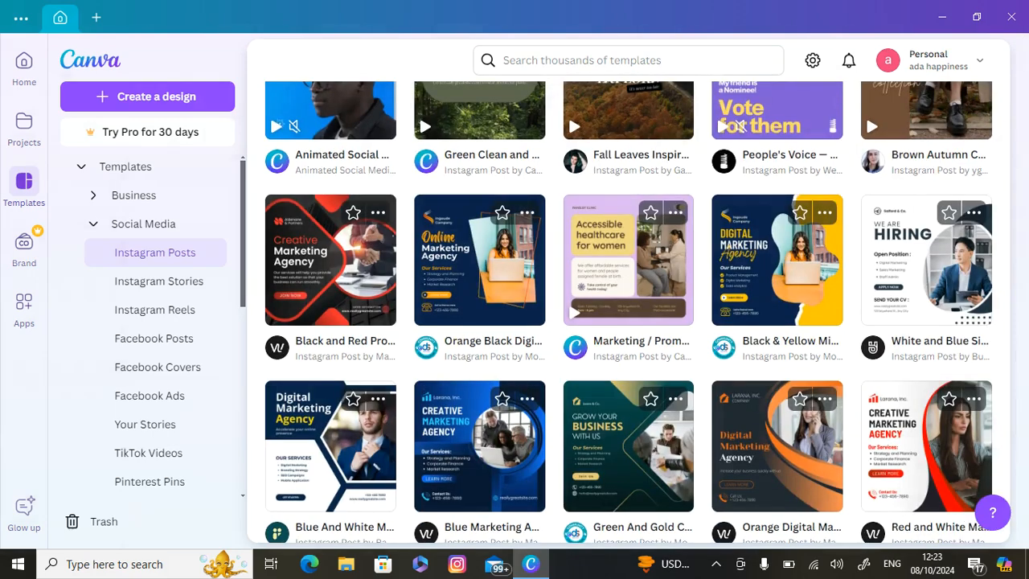
left_click(480, 450)
left_click(774, 197)
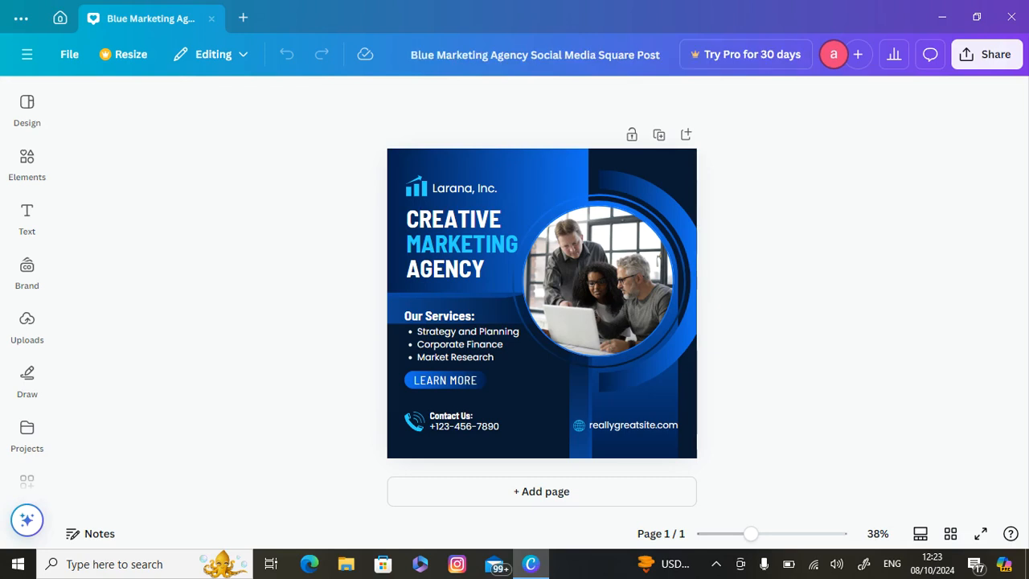
left_click(462, 243)
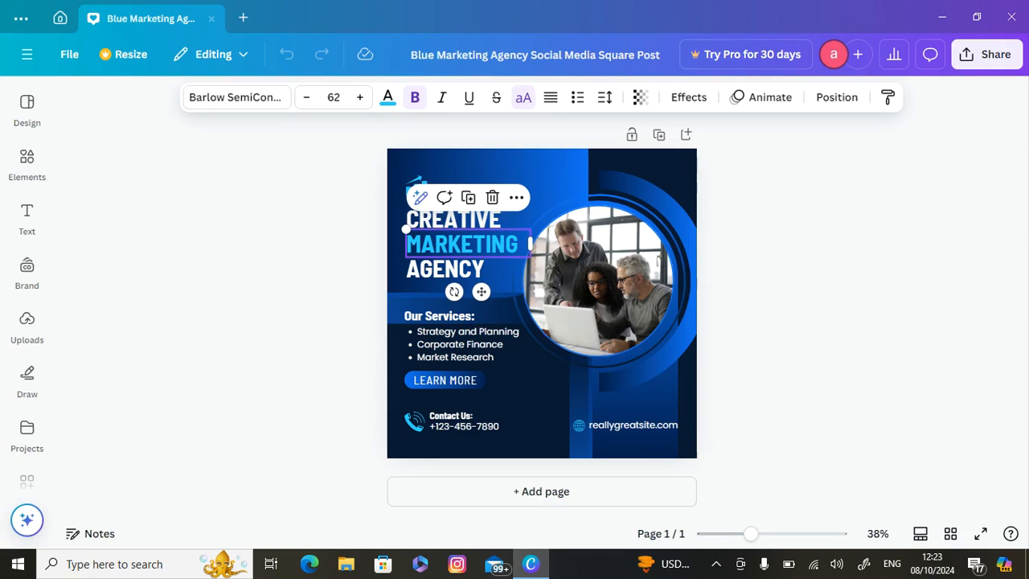
left_click(428, 278)
left_click(515, 179)
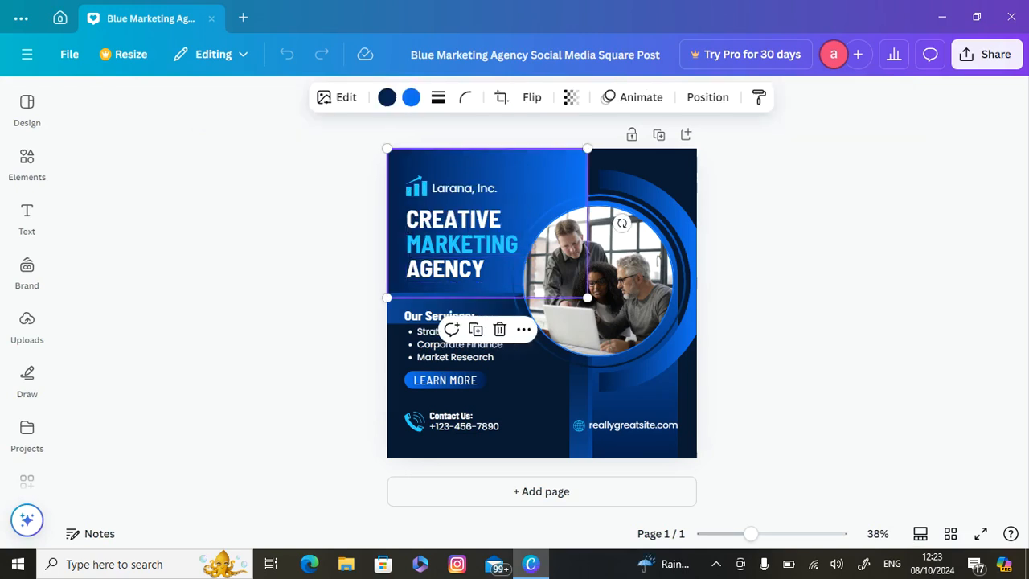
left_click(462, 244)
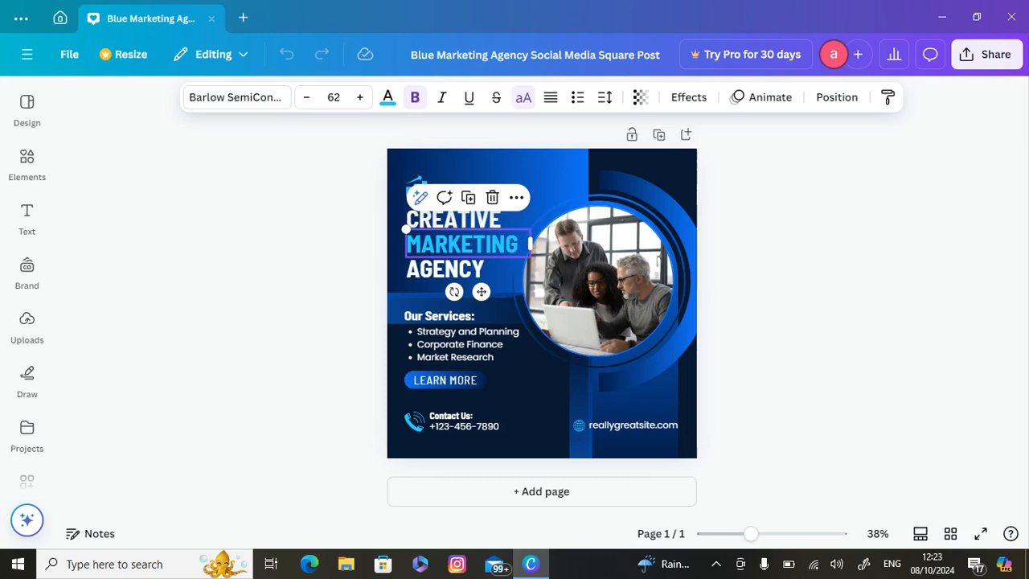
double_click(462, 244)
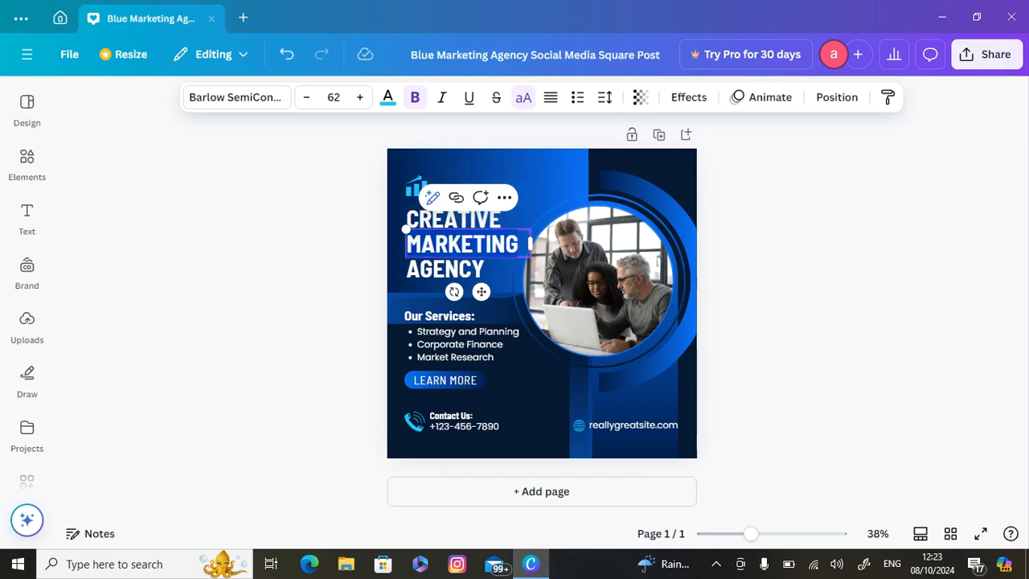
left_click(551, 187)
Replace the headline's first line, "CREATIVE", with "MANAGE"
left_click(462, 218)
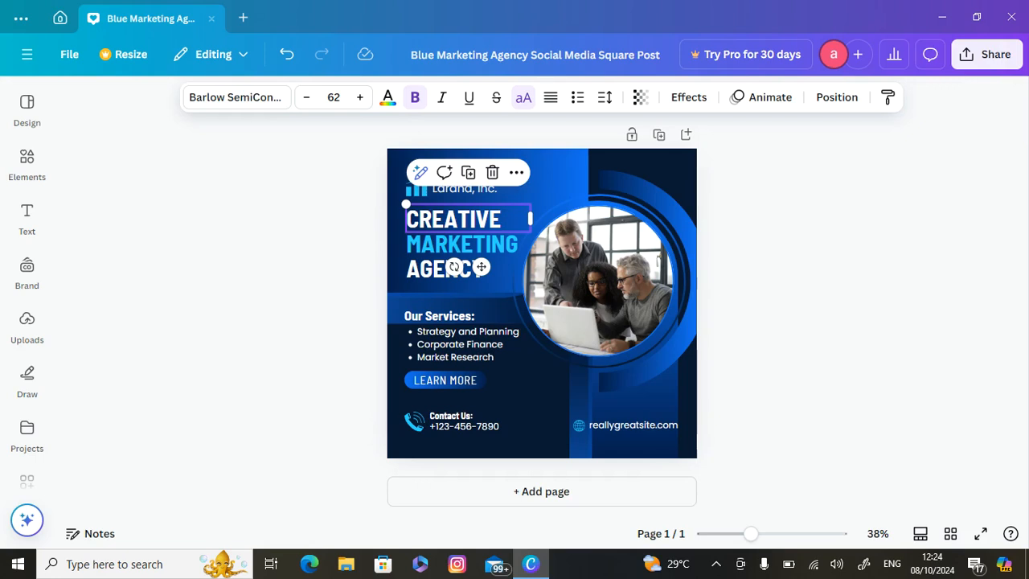
left_click(492, 223)
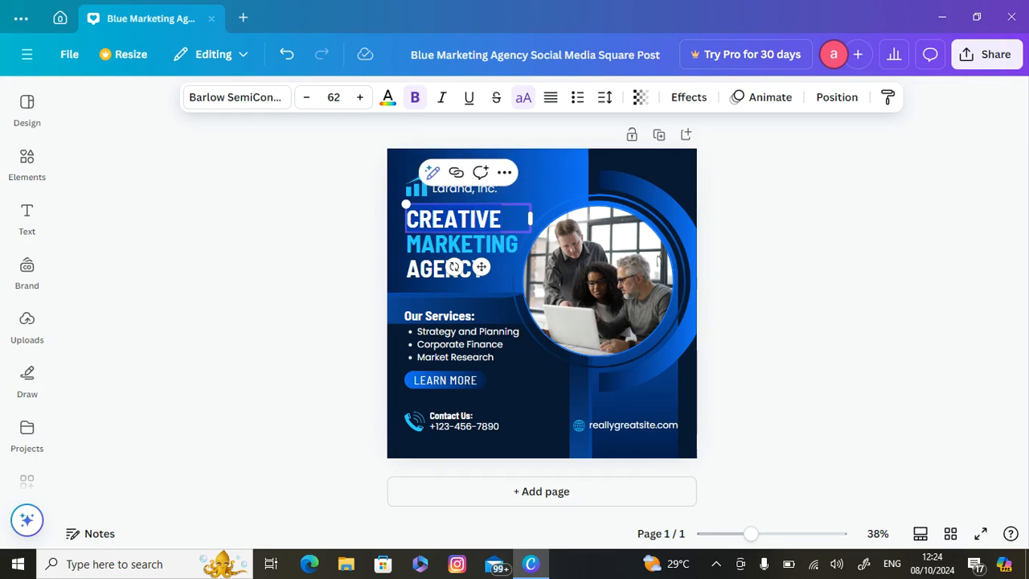
type("MANA")
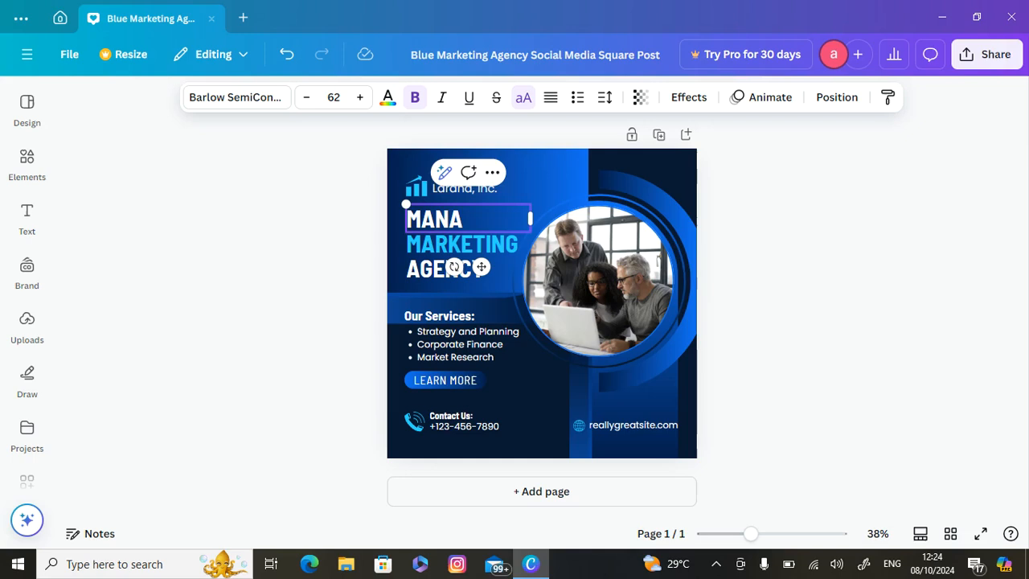
type("GE")
Replace the headline's second line, "MARKETING", with "YOUR"
left_click(484, 245)
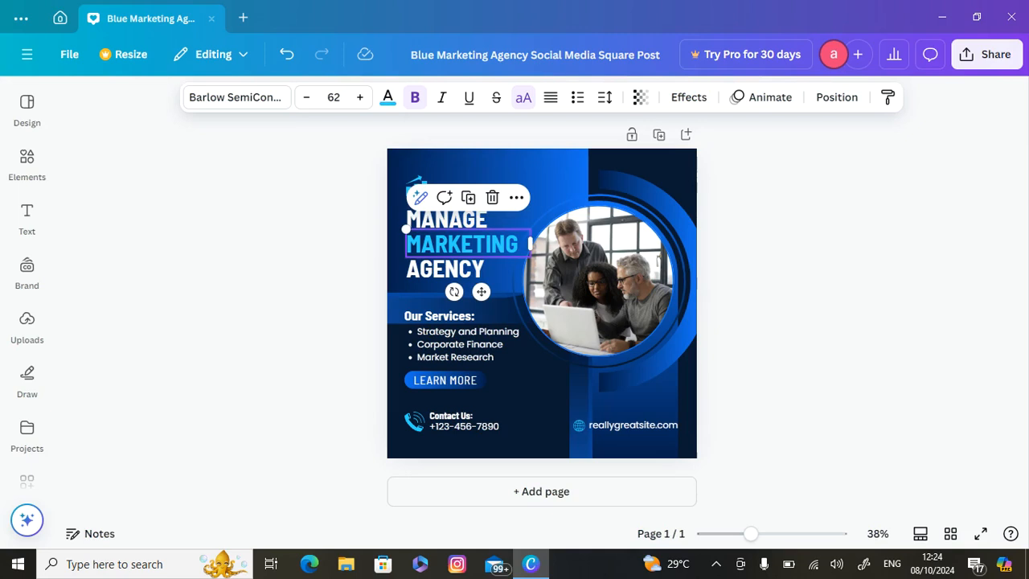
key("Escape")
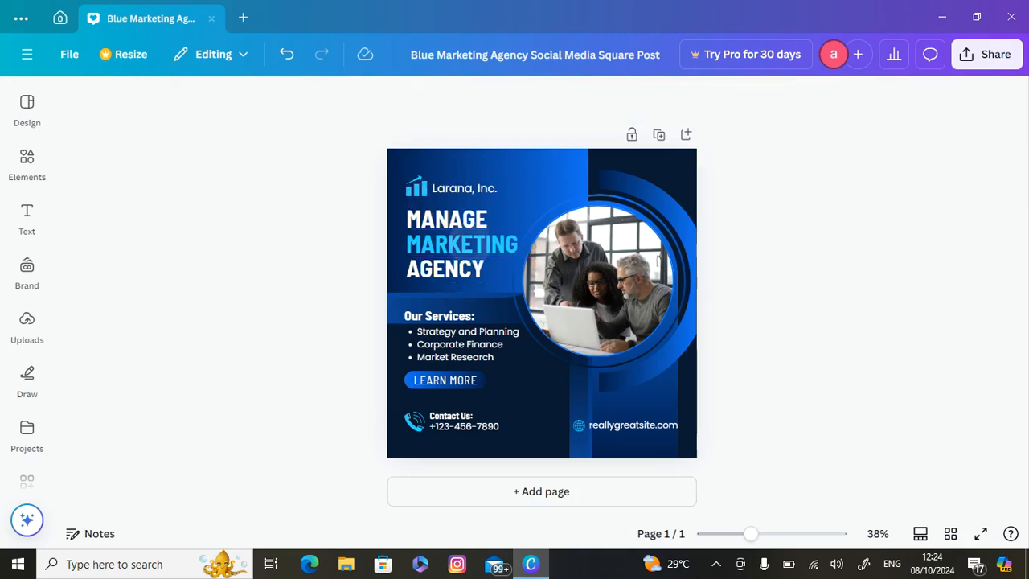
left_click(474, 244)
left_click(474, 244)
type("YOUR")
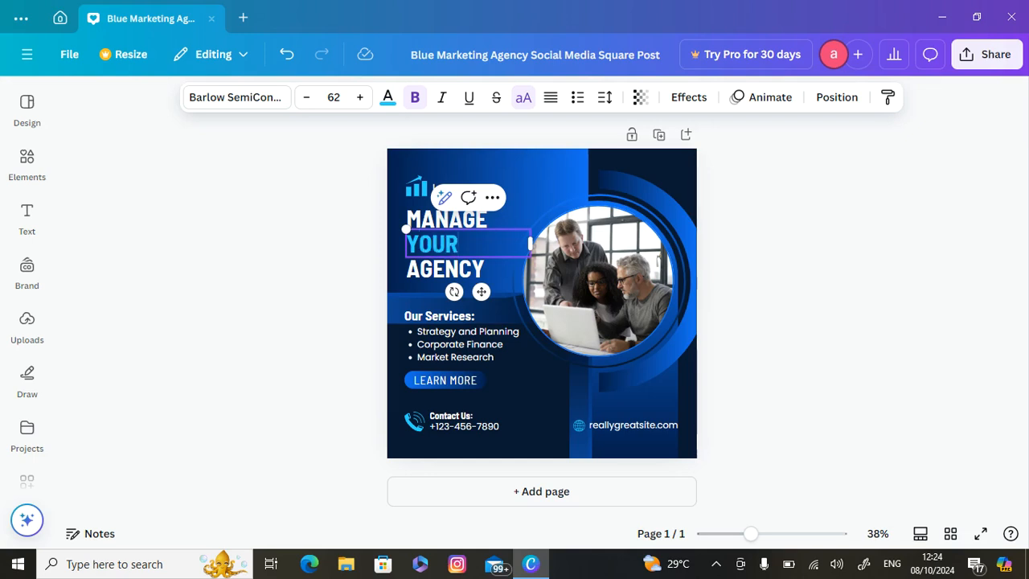
Replace the headline's third line, "AGENCY", with "SOCIAL"
left_click(446, 269)
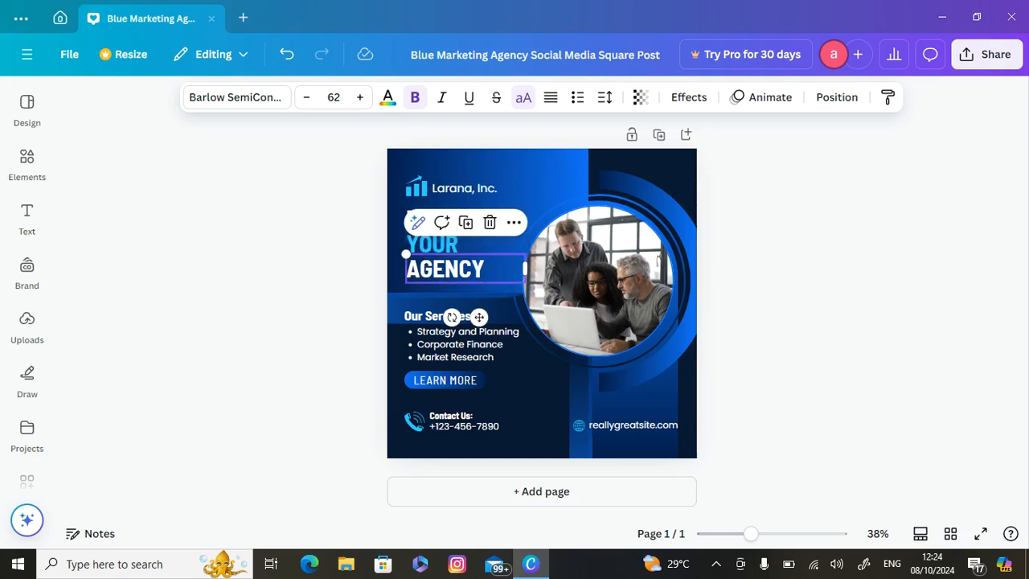
double_click(446, 268)
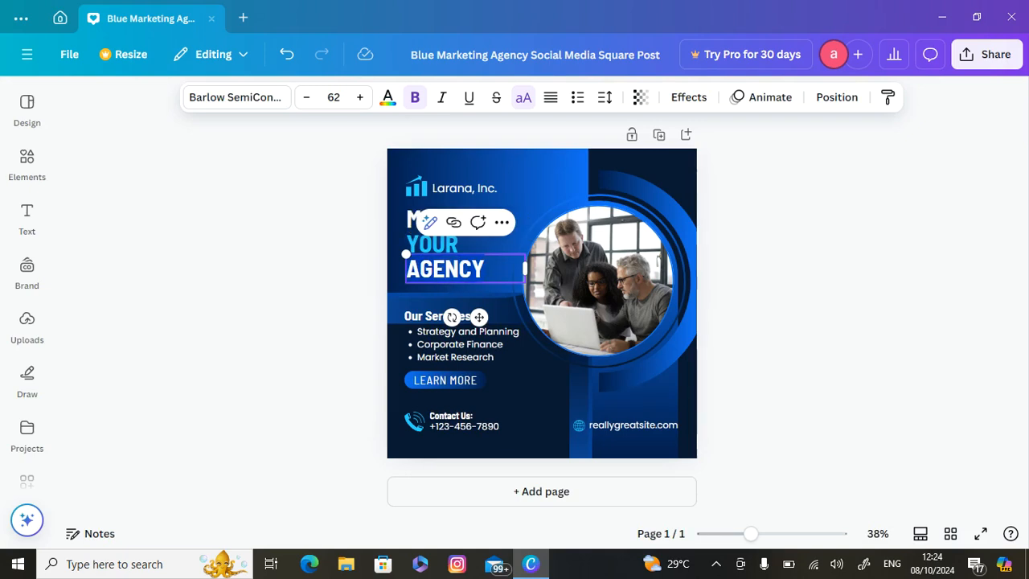
type("S")
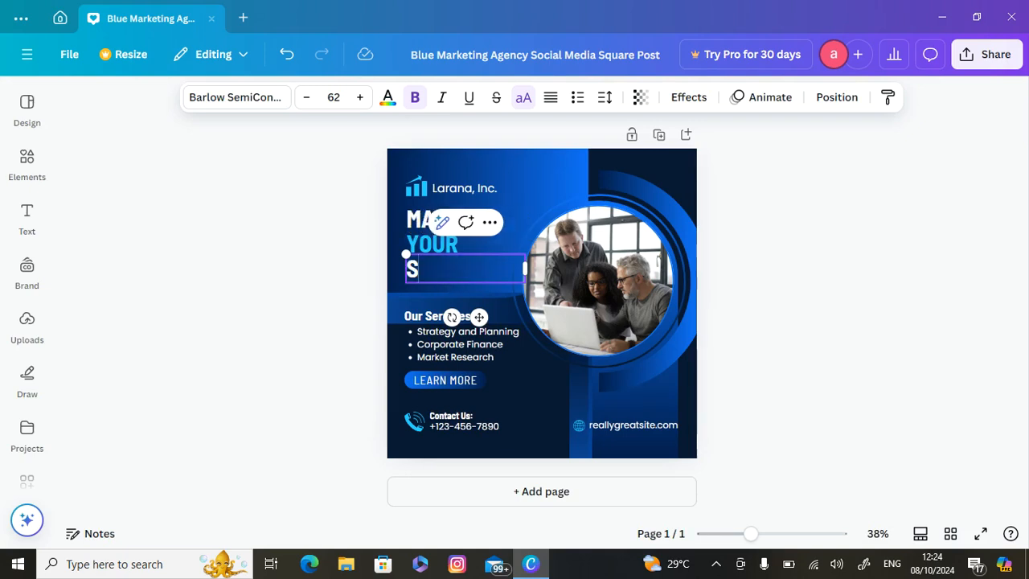
type("OCIAL")
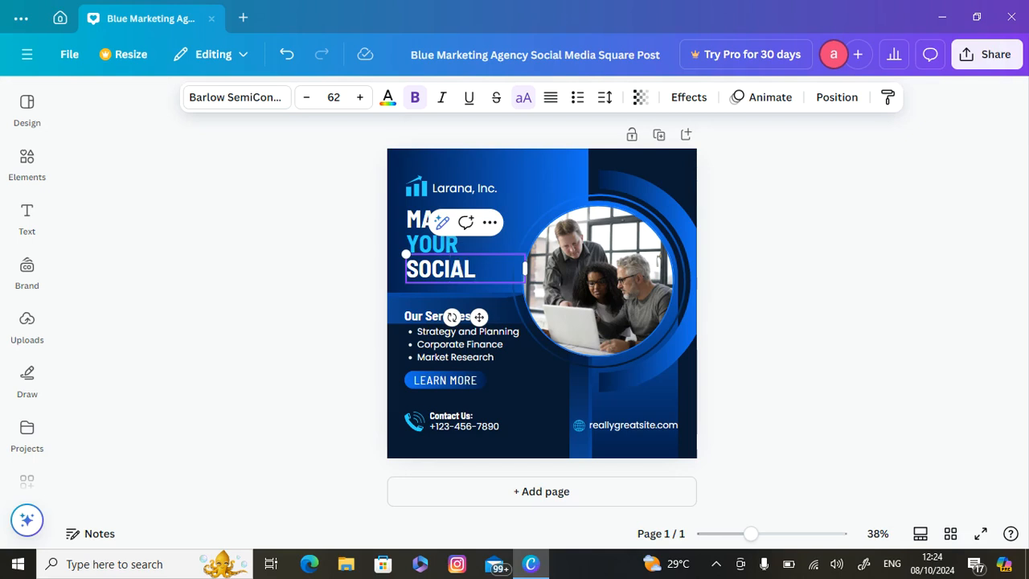
Clear the headline's third line and enter "INSTAGRAM" in its place
key("BackSpace")
key("BackSpace")
key("BackSpace")
key("BackSpace")
key("BackSpace")
key("BackSpace")
key("BackSpace")
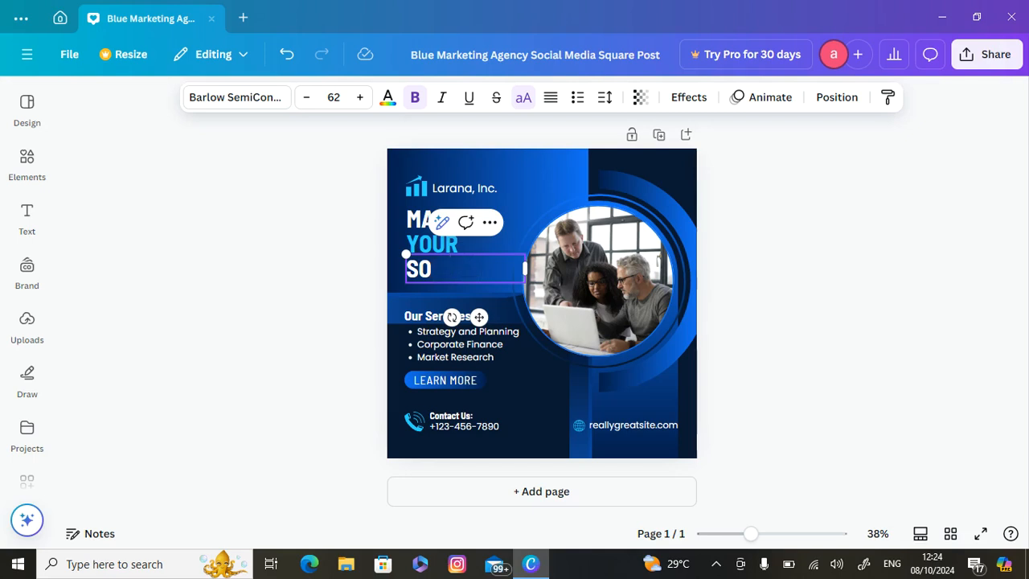
type("INSTA")
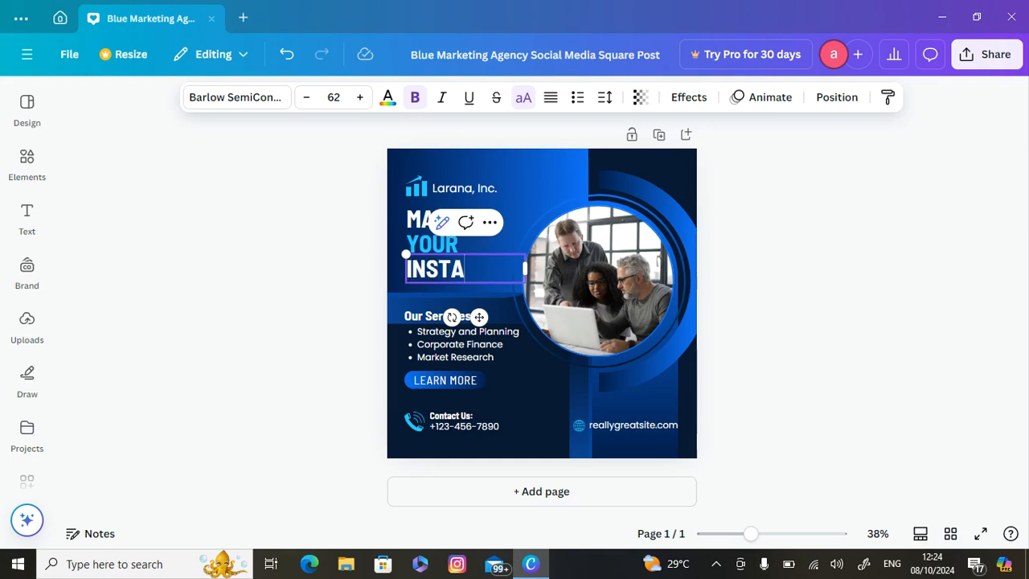
type("GRAM")
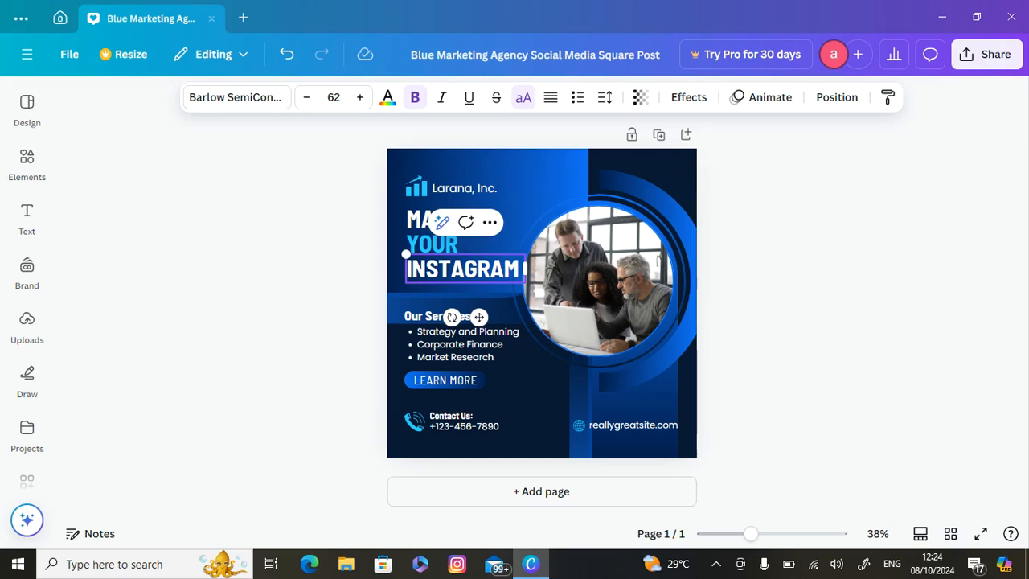
Replace the company name beside the logo with the account holder's full name and widen its text box to fit one line
left_click(487, 187)
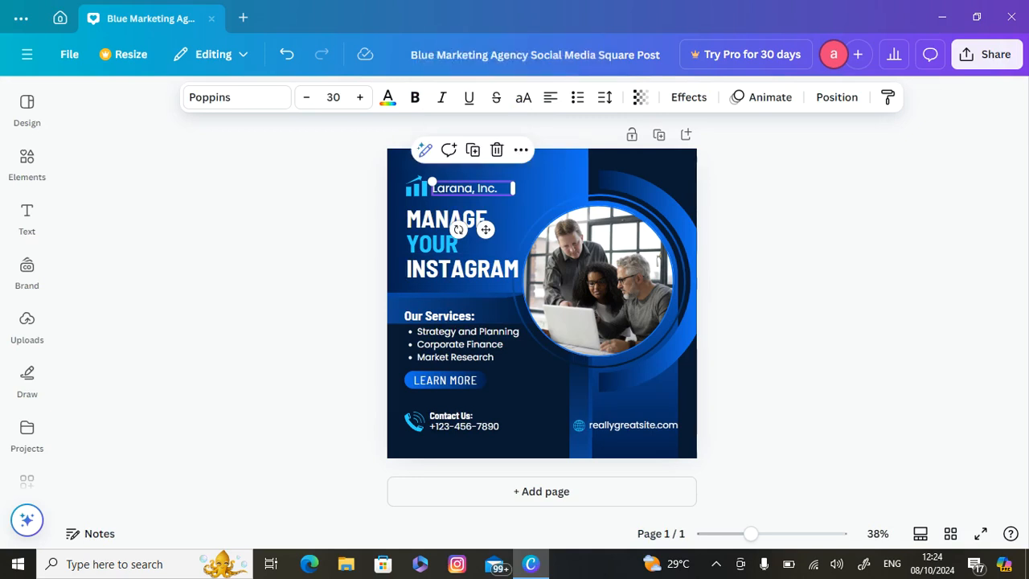
left_click(464, 188)
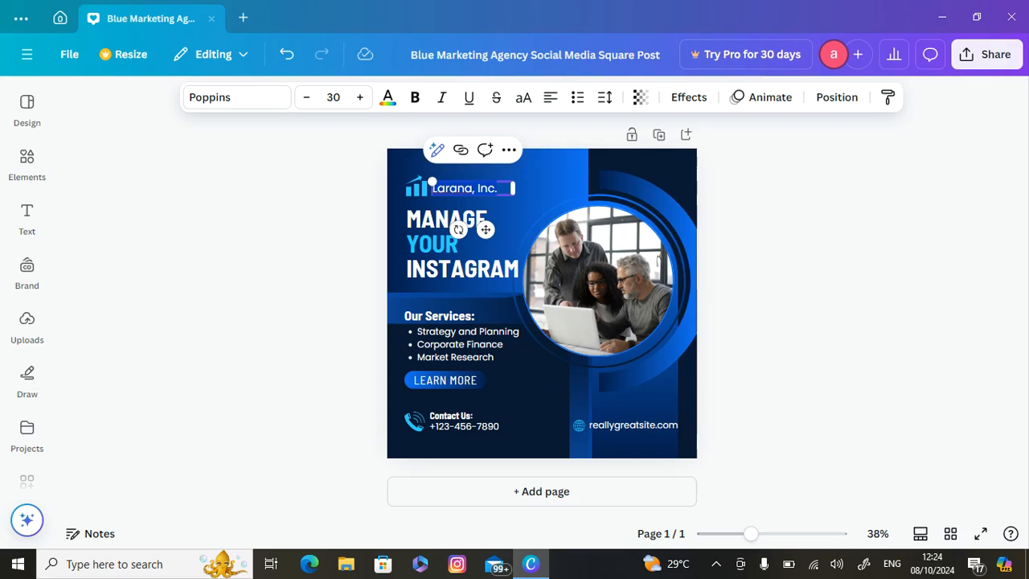
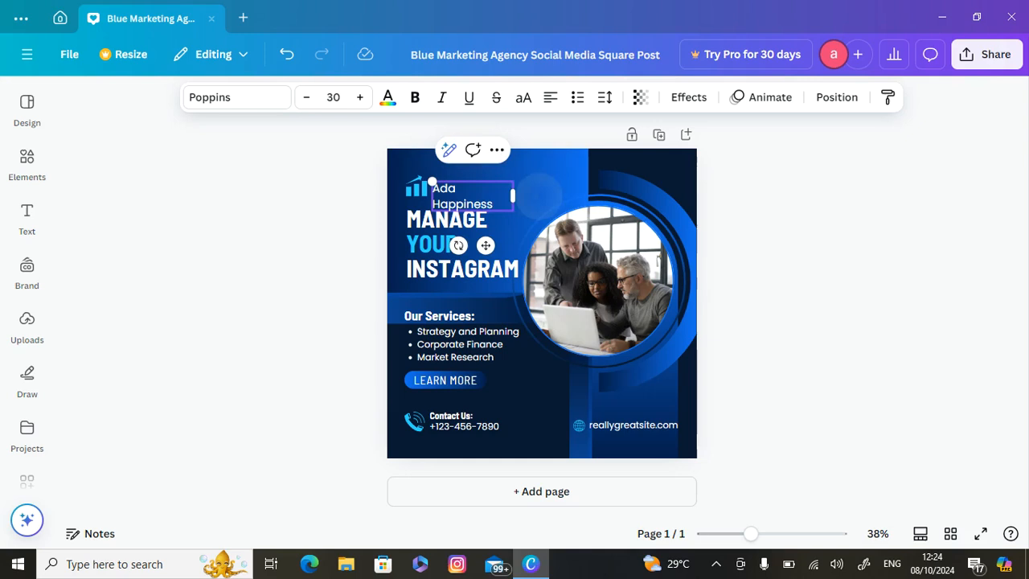
left_click_drag(512, 196, 542, 189)
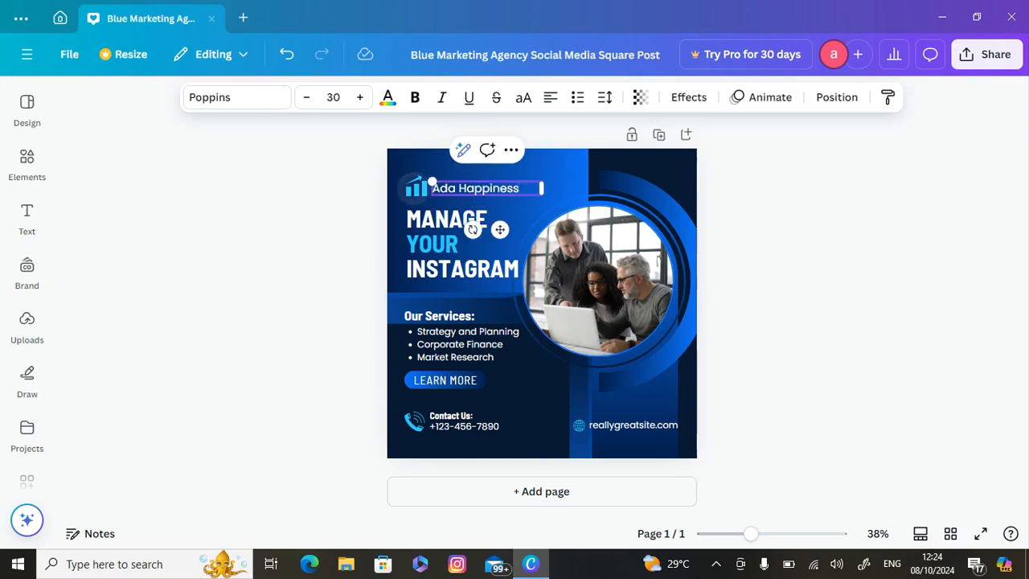
Delete the "Strategy and Planning" bullet from the post's services list
left_click(416, 187)
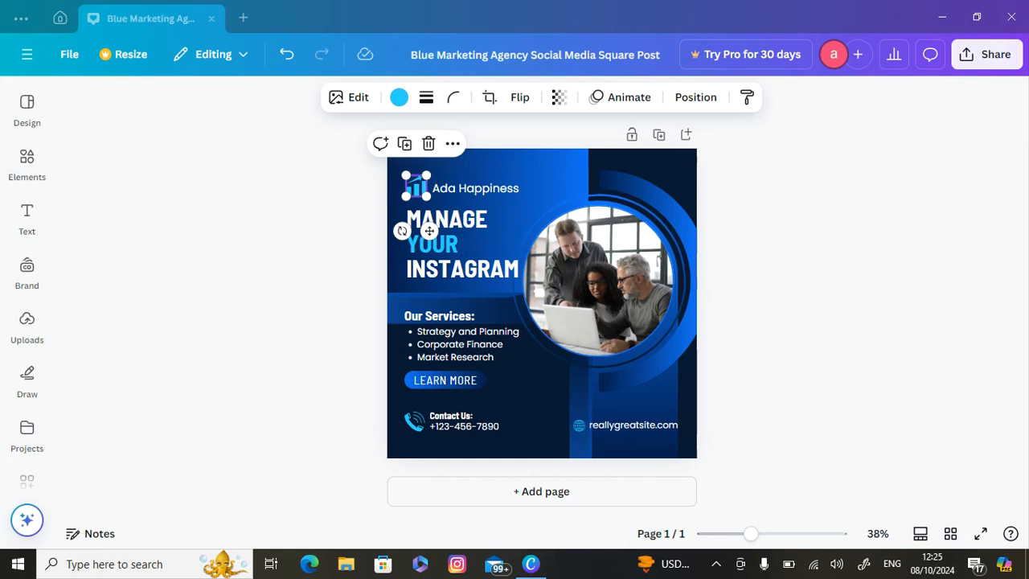
left_click(464, 331)
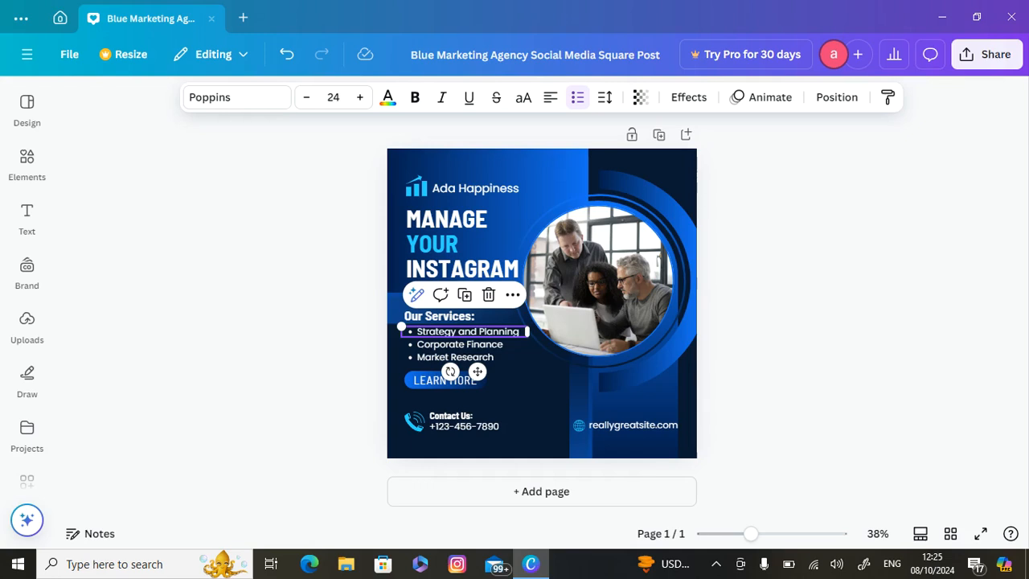
key("Delete")
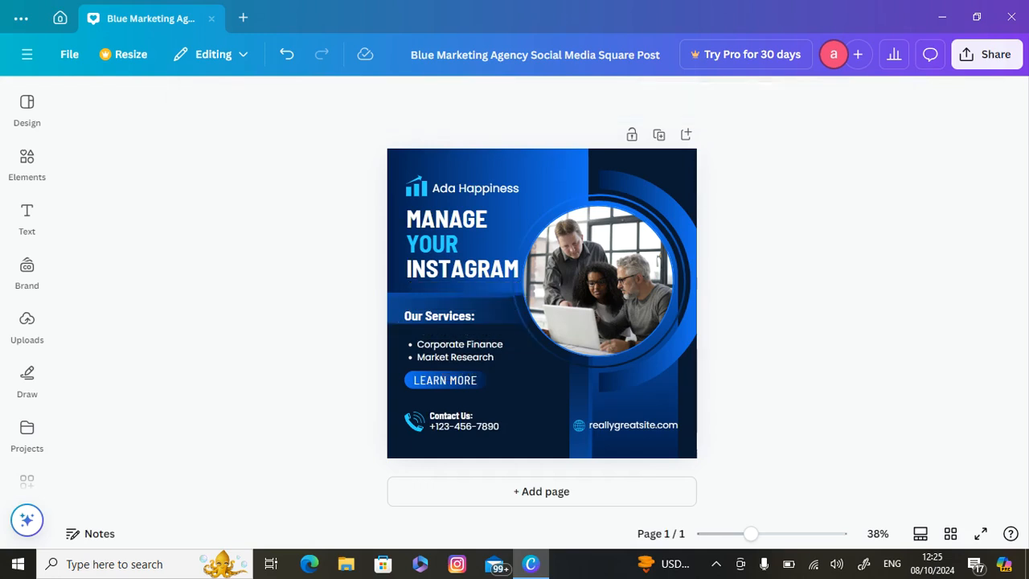
Replace the "Corporate Finance" bullet in the services list with "Page managemnt"
left_click(460, 344)
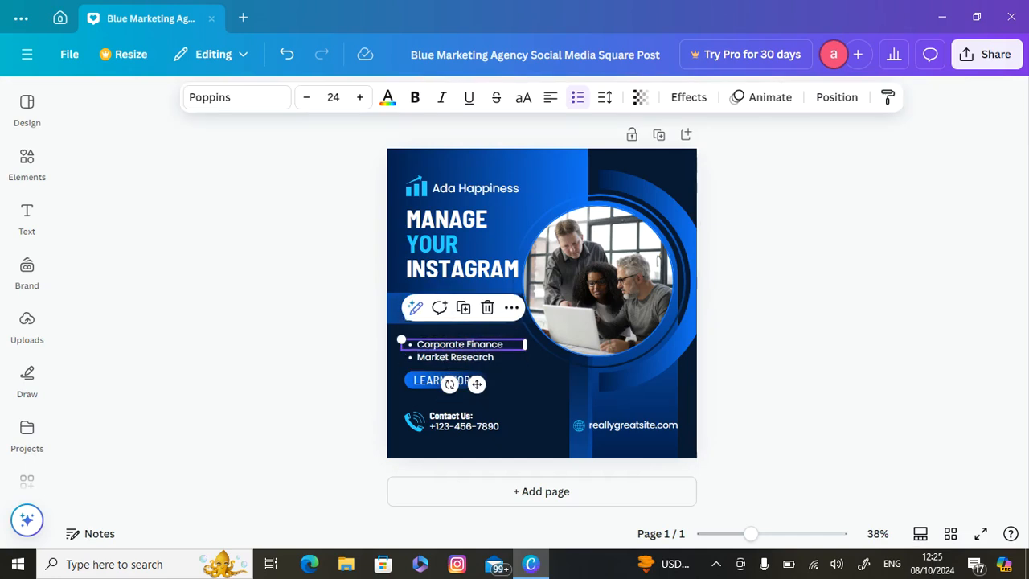
double_click(459, 345)
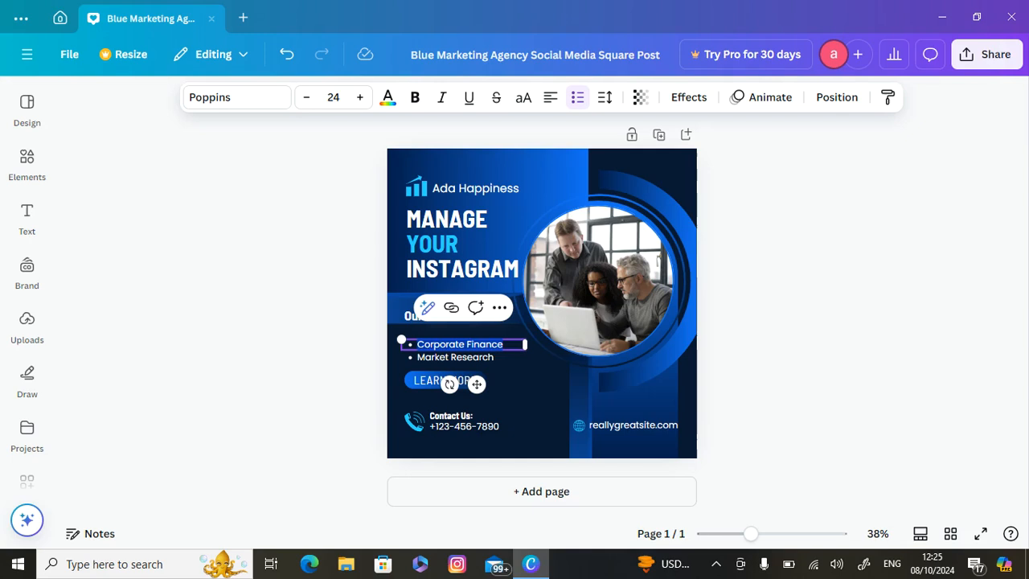
type("Page")
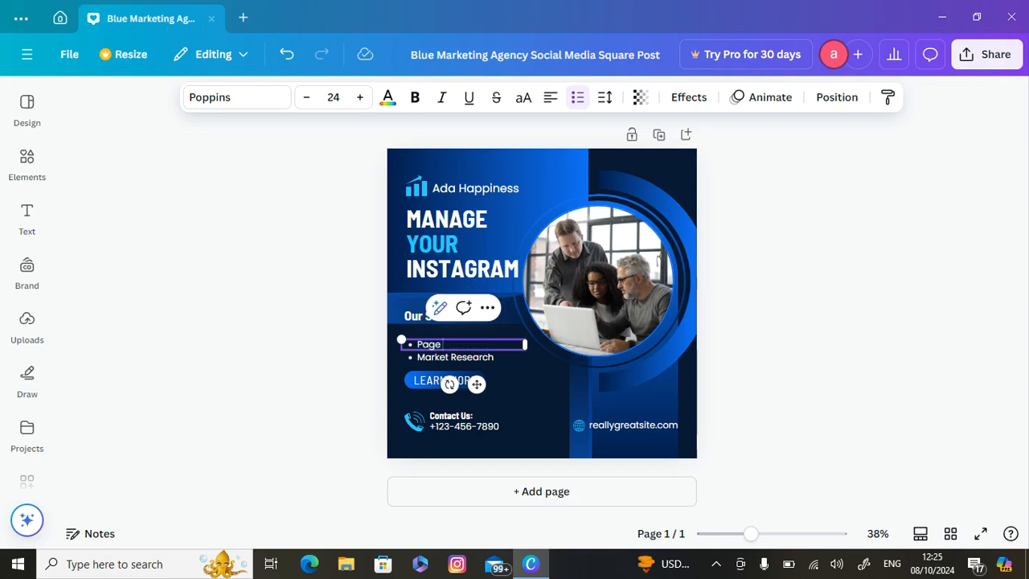
type(" managemnt")
Replace the "Market Research" bullet in the services list with "Content creation"
left_click(468, 358)
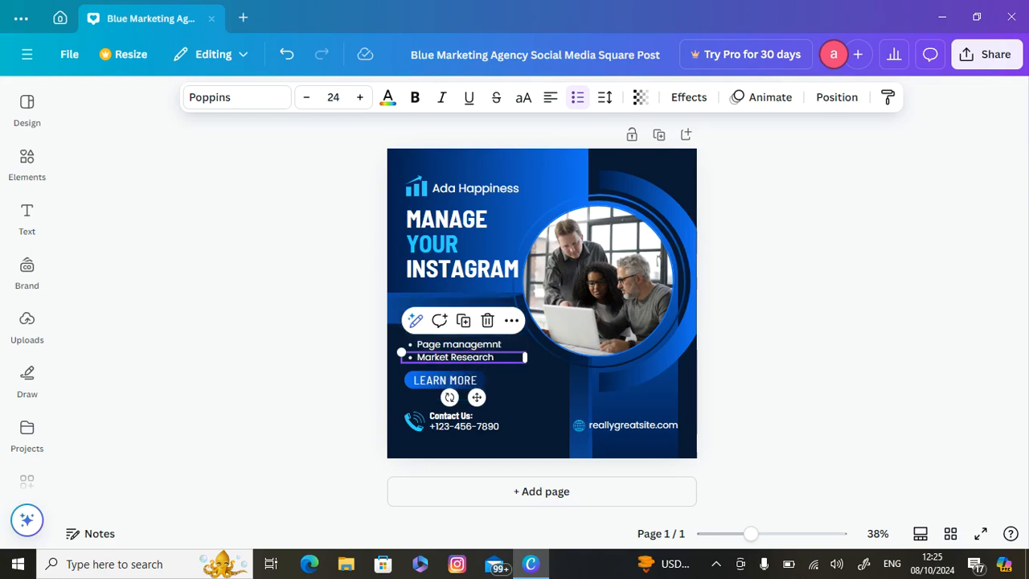
double_click(466, 358)
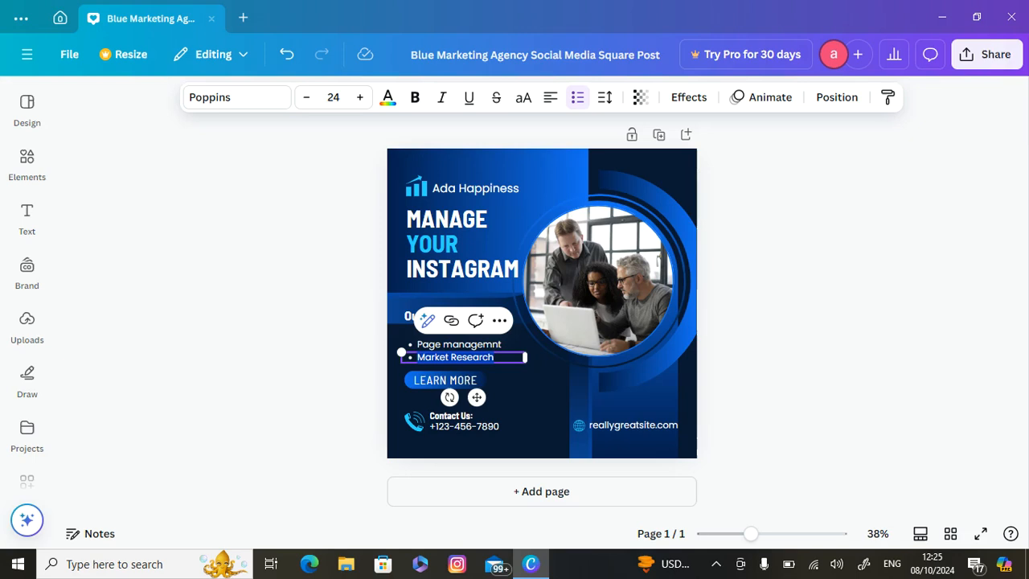
type("C")
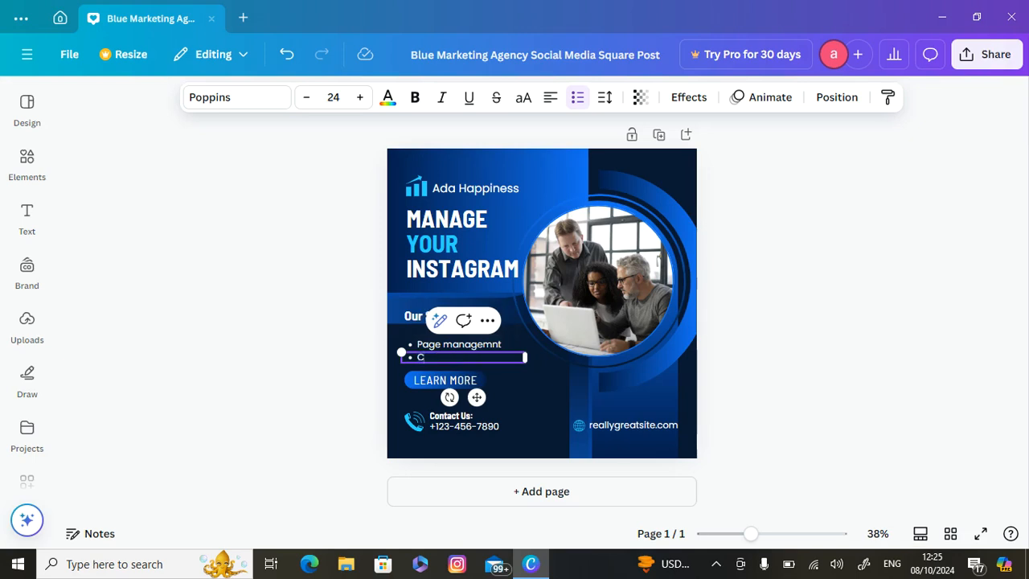
type("ontent creation")
left_click(484, 426)
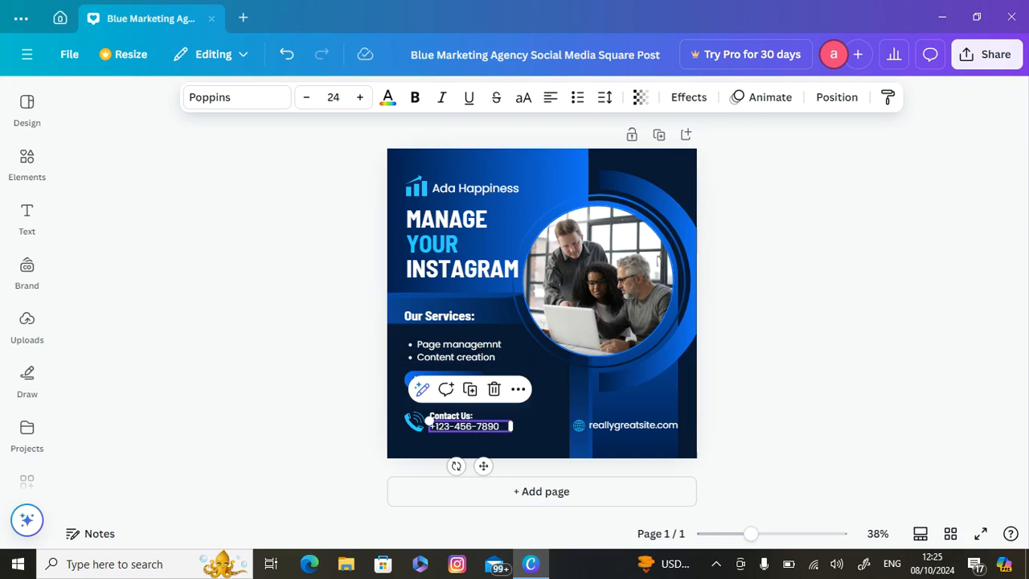
left_click(465, 428)
left_click(465, 439)
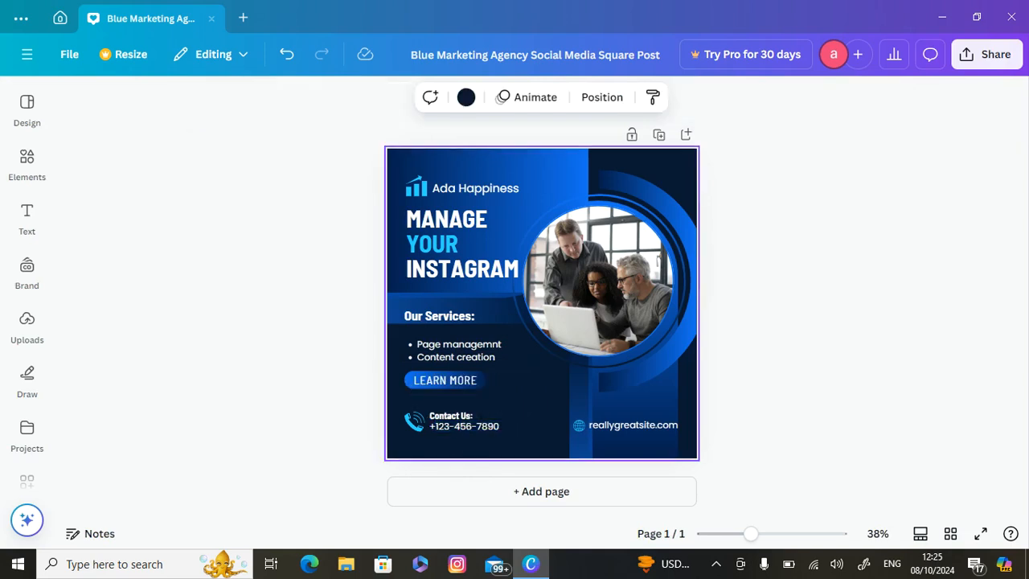
left_click(462, 426)
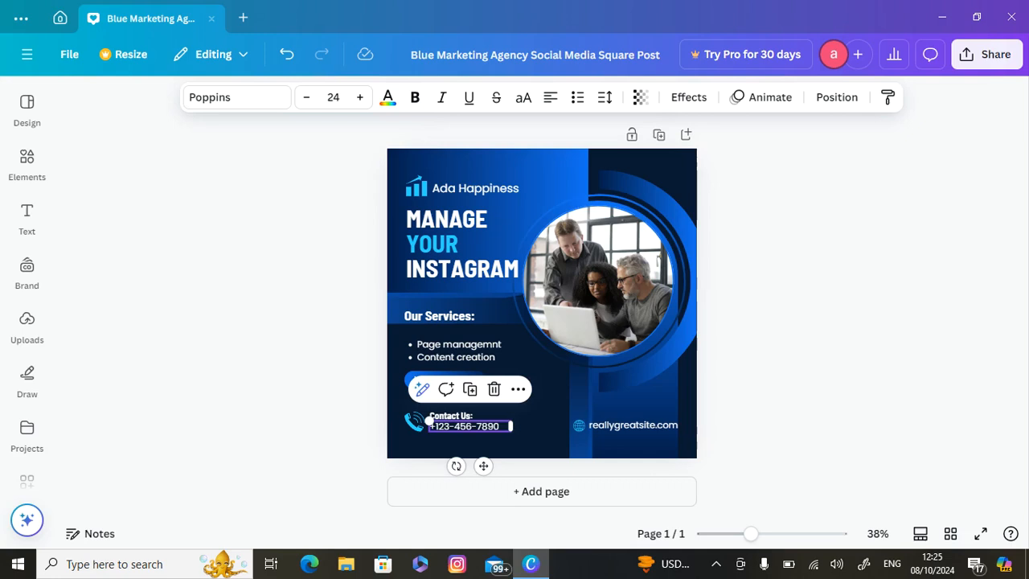
Replace the website address beside the globe icon with the account holder's social media handle, starting with @
double_click(589, 424)
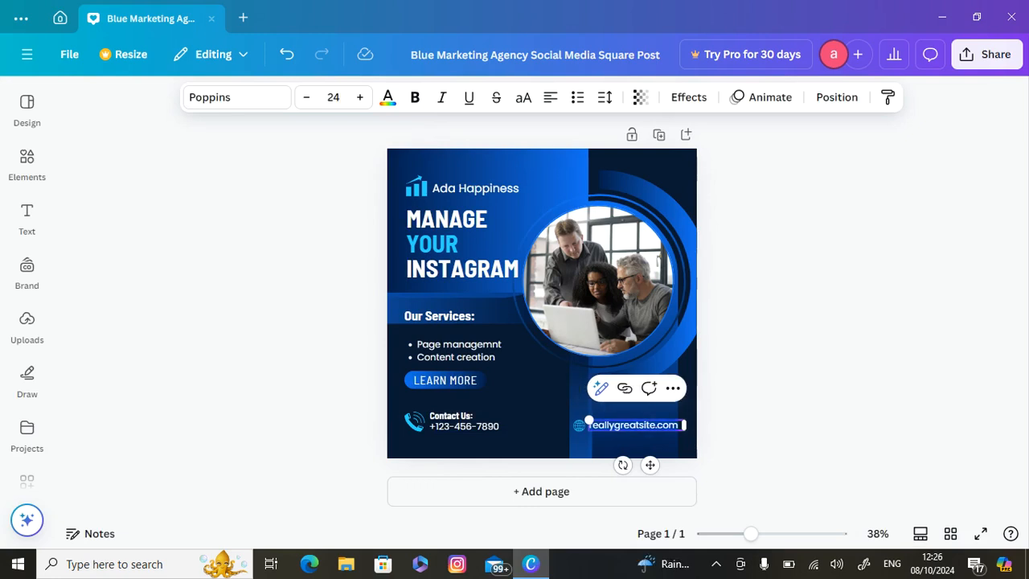
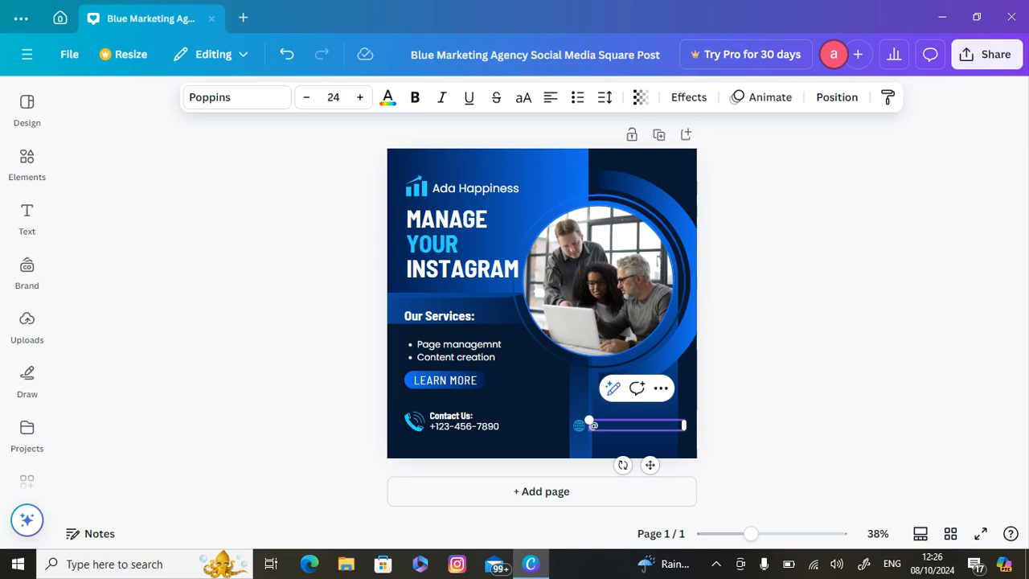
Reposition the team photo inside its circular frame by shifting the image to the right within the crop
left_click(598, 282)
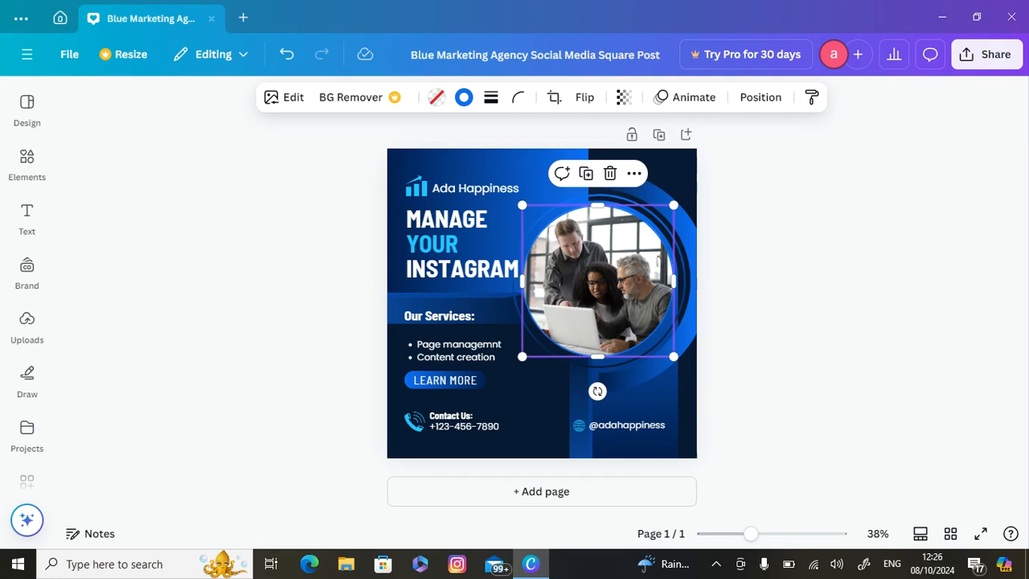
double_click(621, 276)
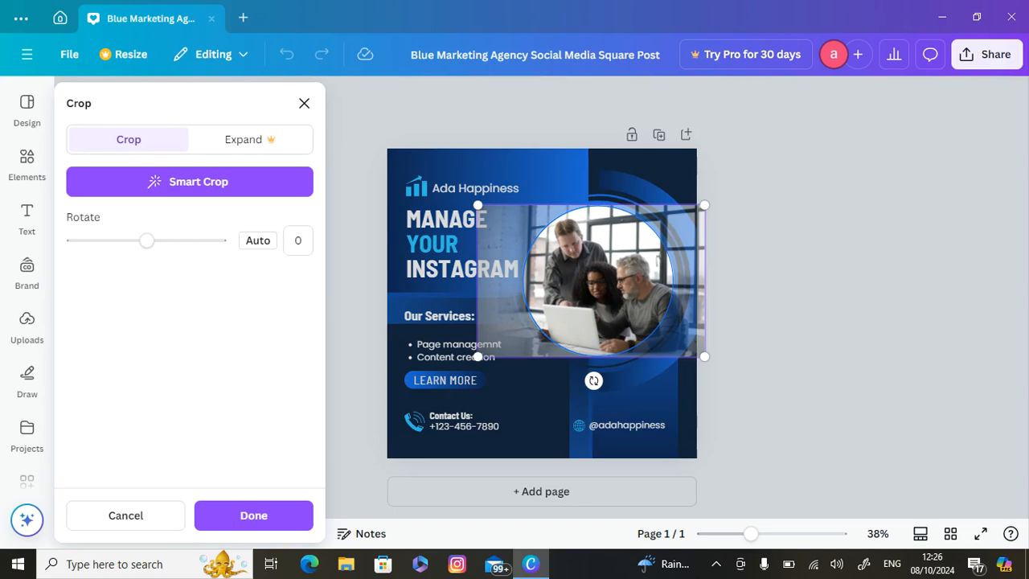
mouse_move(611, 281)
left_mouse_down()
mouse_move(579, 281)
mouse_move(633, 281)
mouse_move(615, 281)
left_mouse_up()
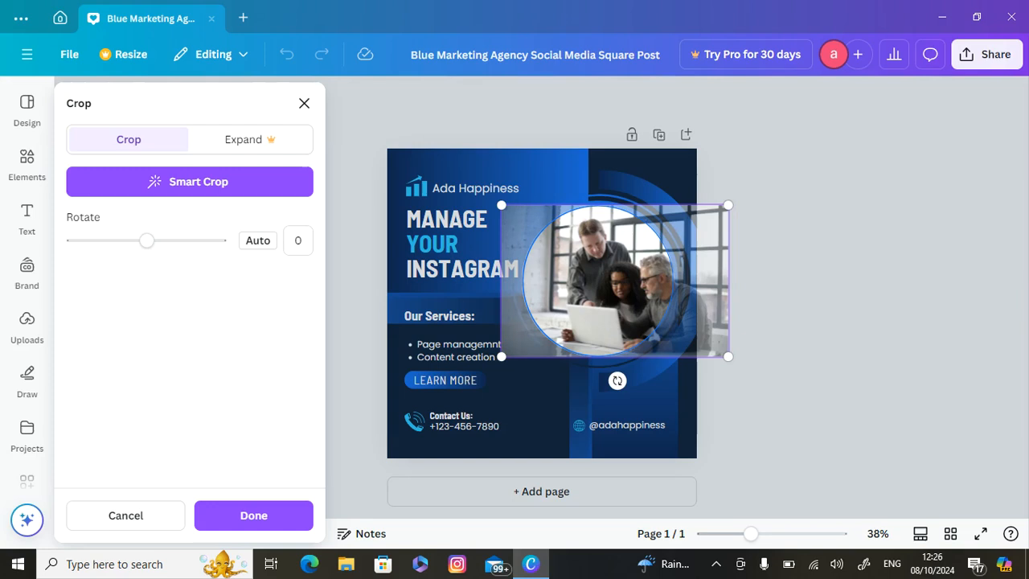
left_click_drag(728, 356, 728, 356)
key("Return")
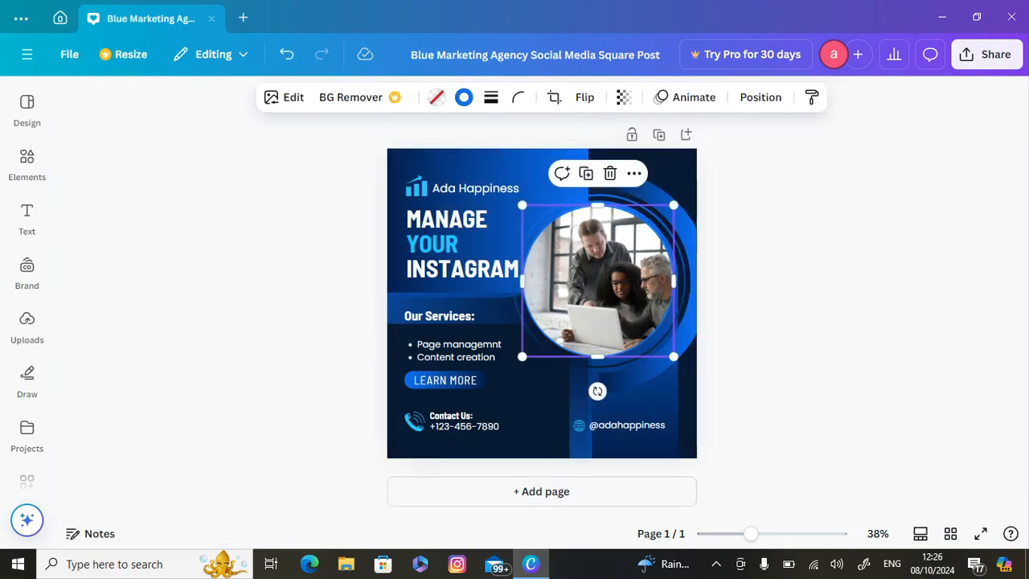
Recolour the bright blue part of the gradient panel behind the headline with the Brand Kit's brown
left_click(499, 168)
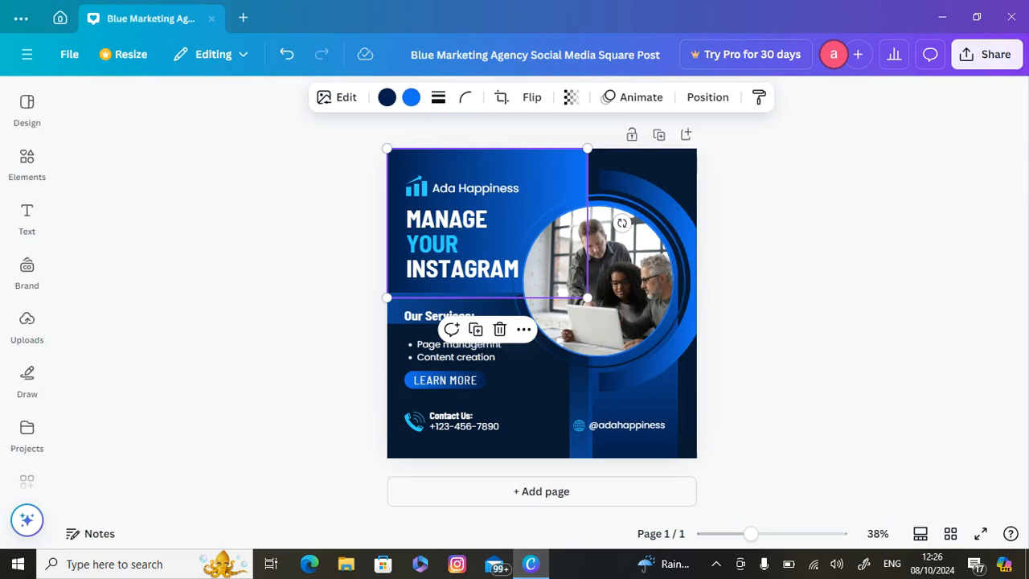
left_click(410, 96)
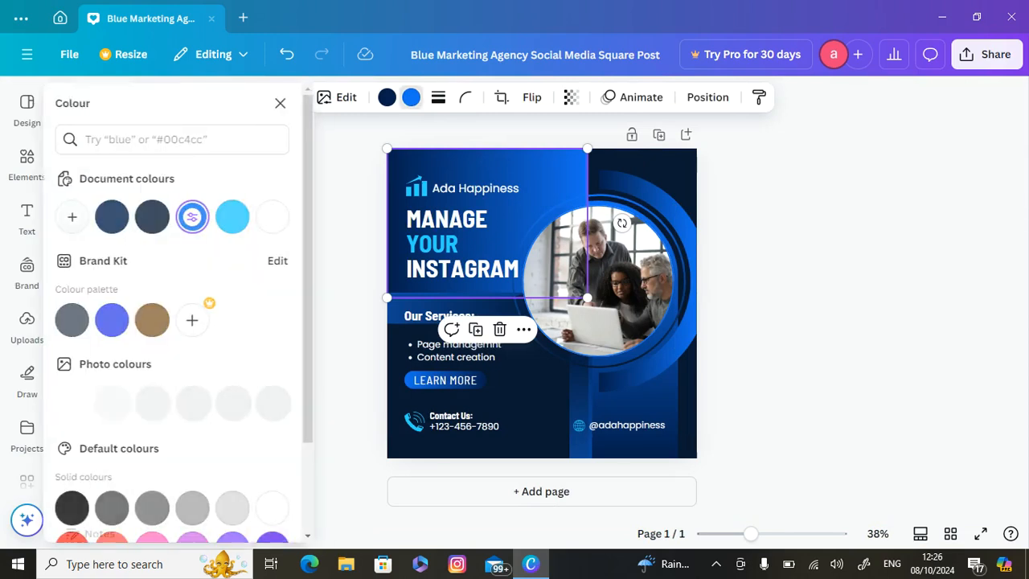
left_click(163, 320)
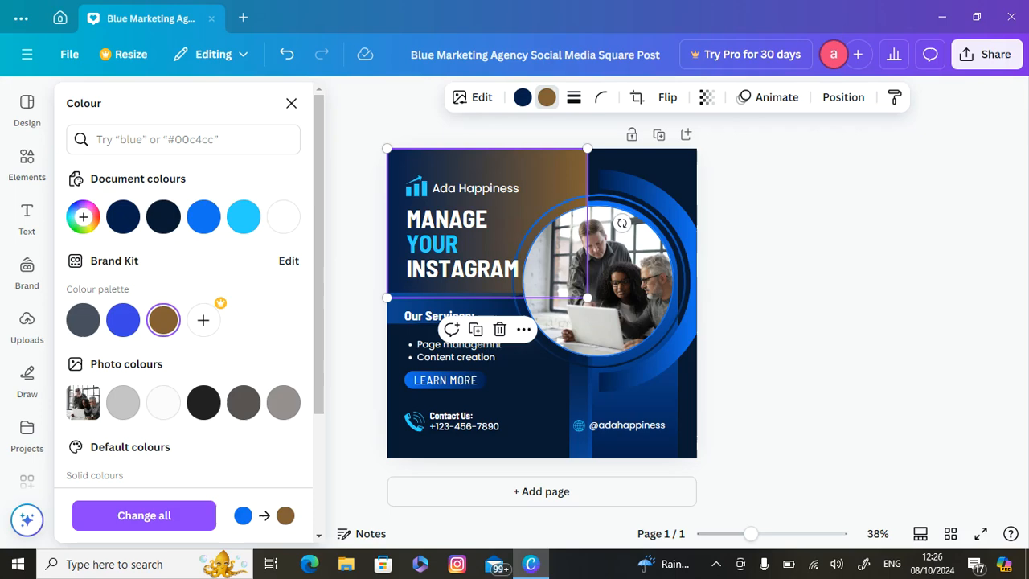
Change the page's background colour to the bright red from the default solid colours
left_click(523, 401)
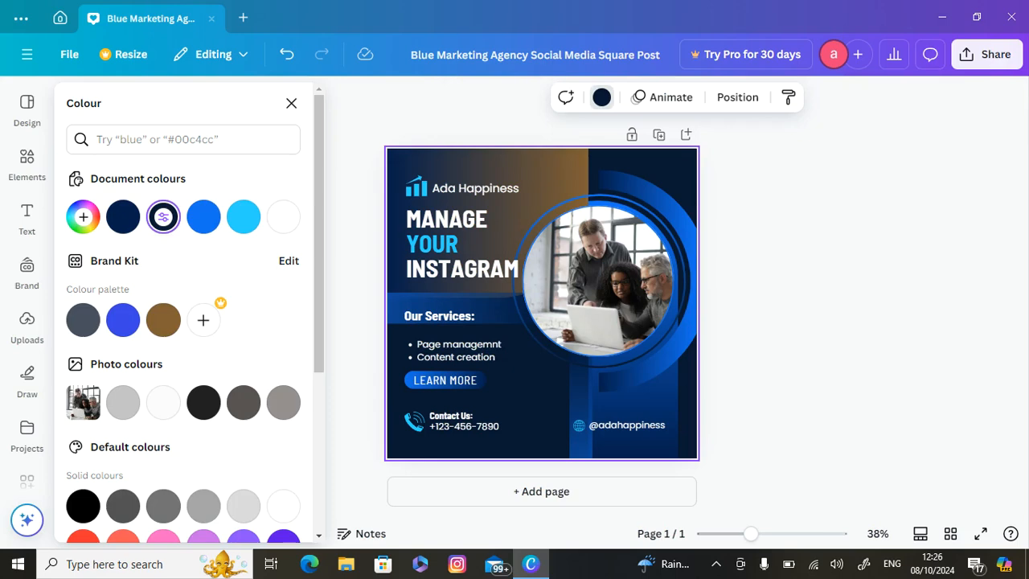
scroll(189, 322, "down", 2)
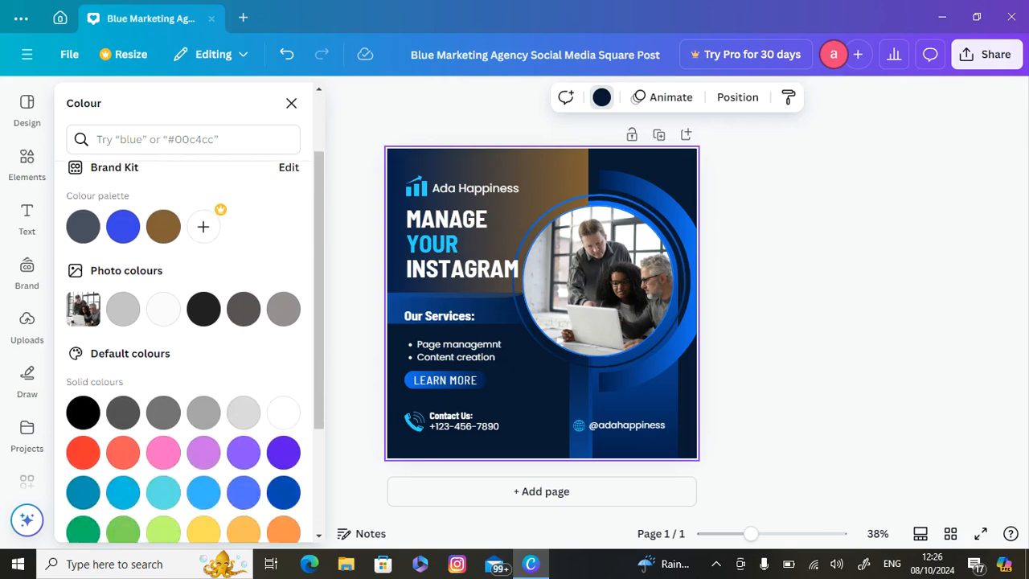
left_click(83, 453)
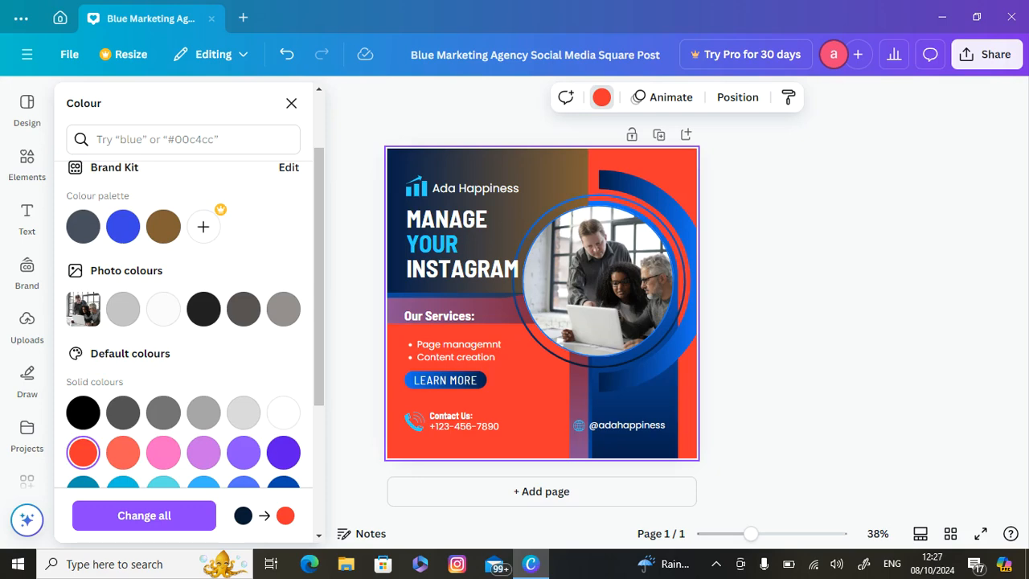
Try to download the post as a PNG file, cancelling at the choice of save location
left_click(986, 54)
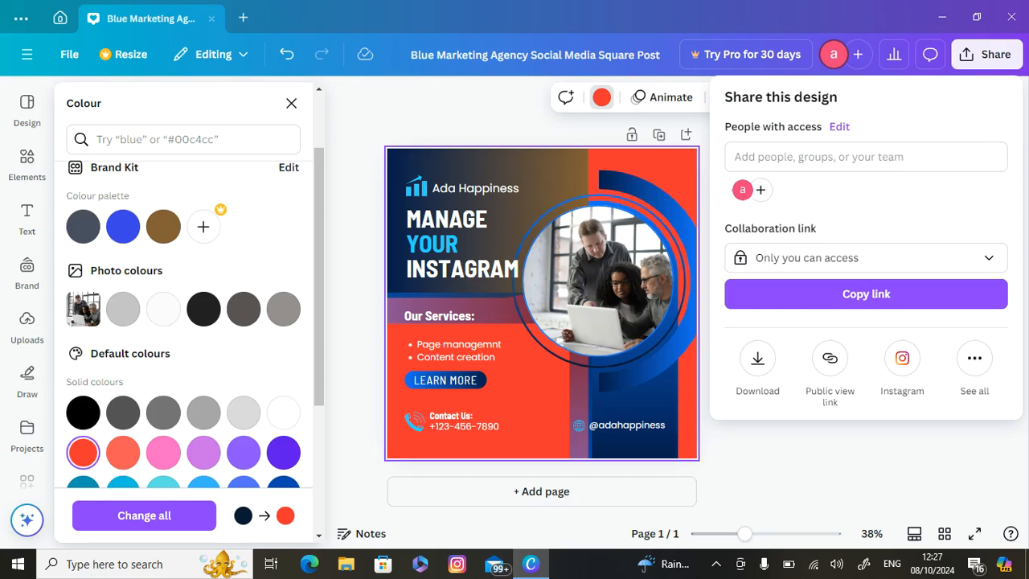
left_click(757, 358)
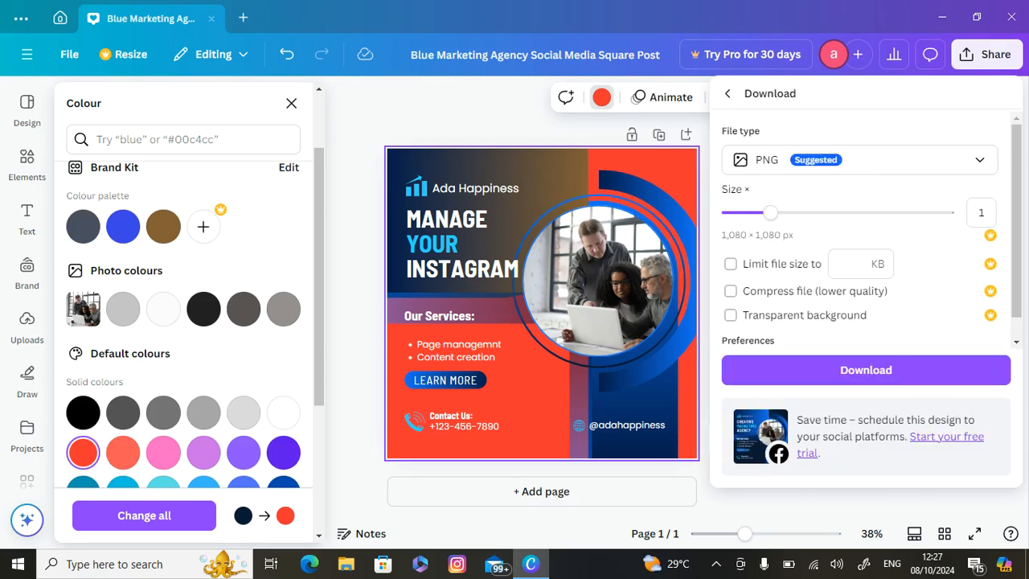
left_click(865, 370)
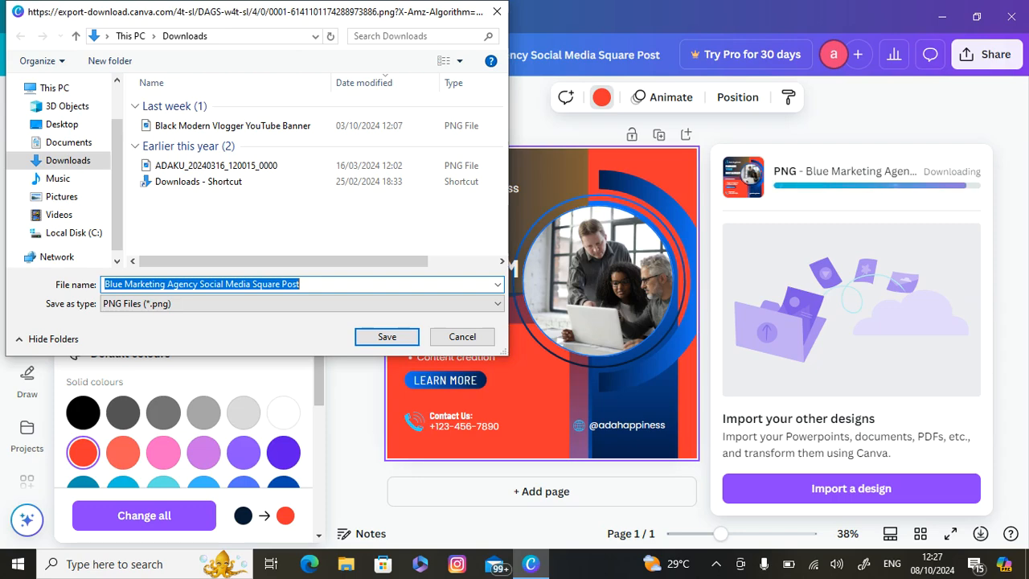
key("Escape")
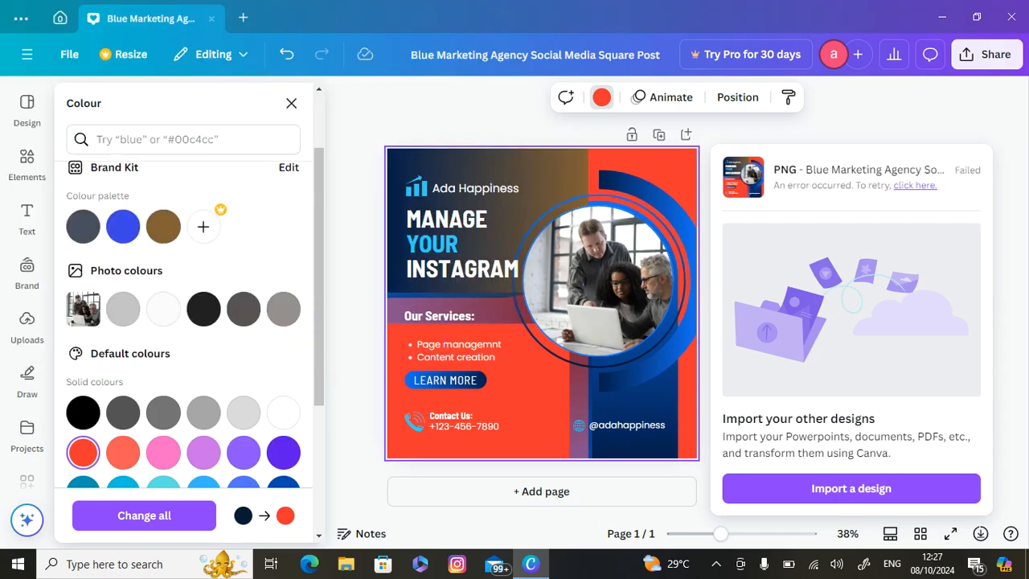